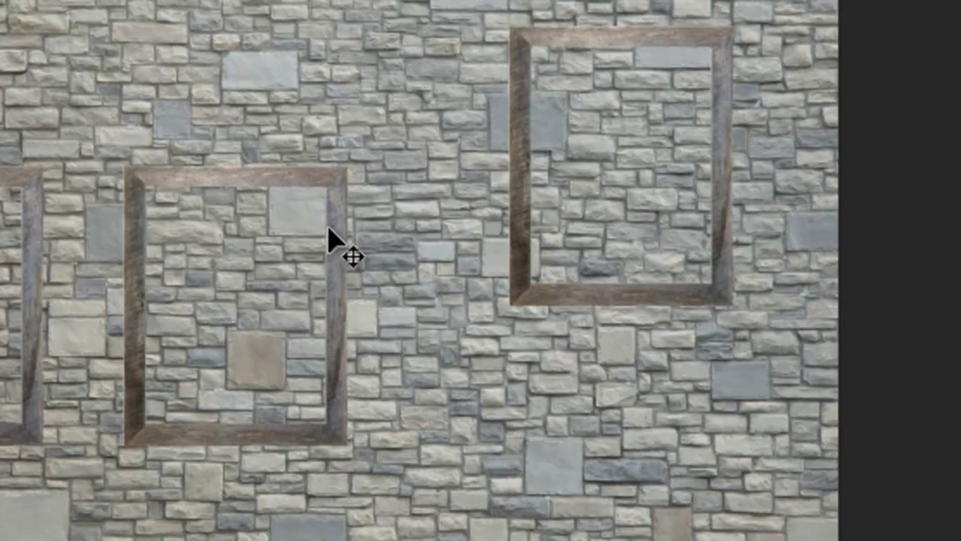
# Step: Select the frame2 layer and raise the middle frame up-left so its top matches the right frame
pyautogui.rightClick(333, 234)
pyautogui.click(364, 252)
pyautogui.moveTo(343, 242); pyautogui.dragTo(279, 97)
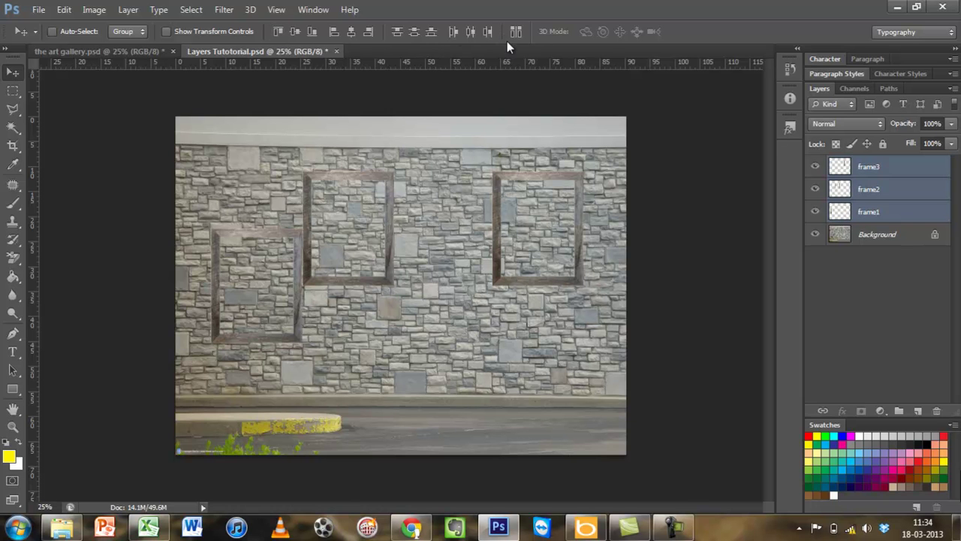
pyautogui.click(841, 234)
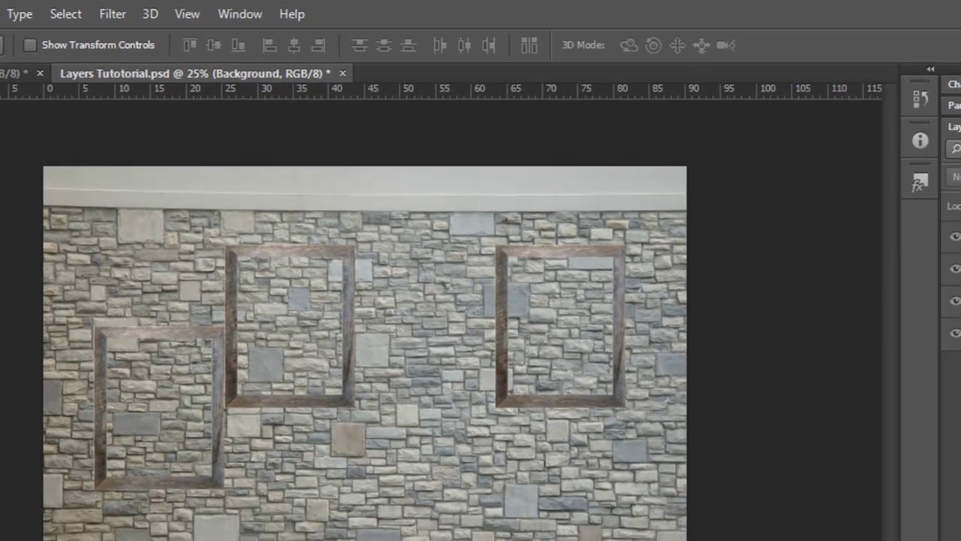
pyautogui.click(851, 196)
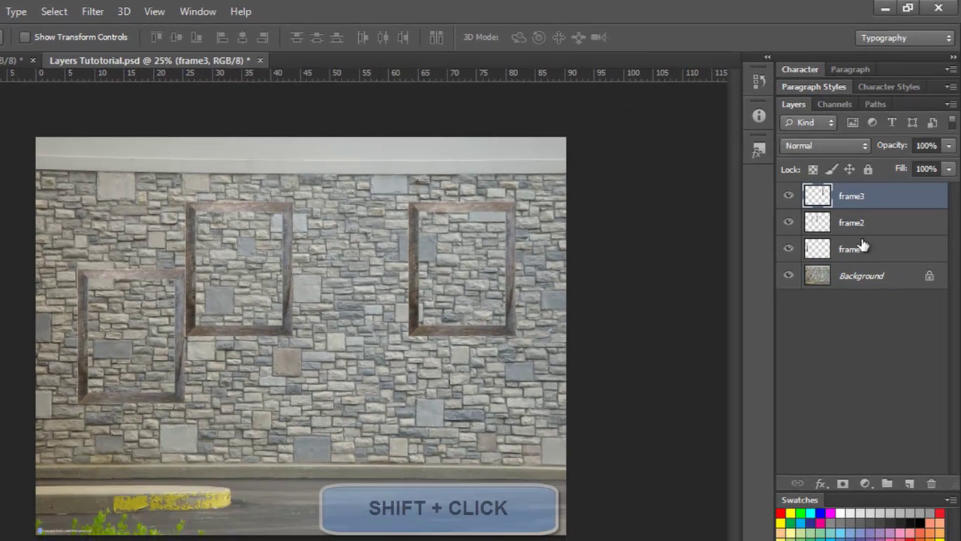
pyautogui.keyDown('shift'); pyautogui.click(863, 245); pyautogui.keyUp('shift')
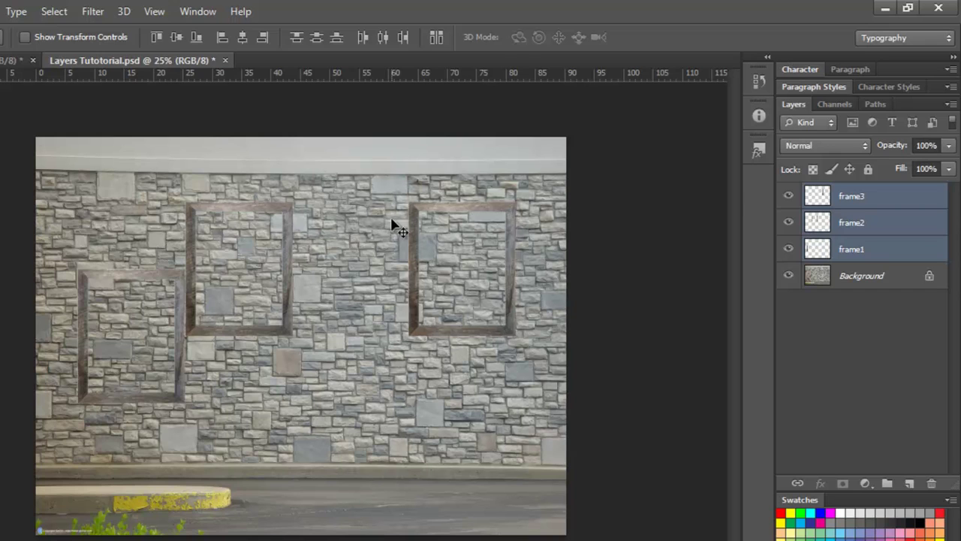
pyautogui.click(156, 38)
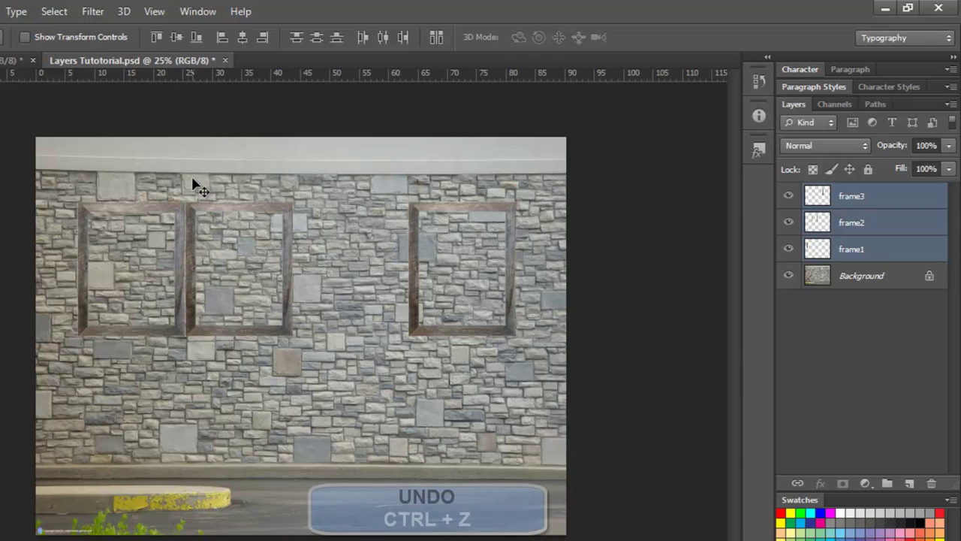
pyautogui.hotkey('ctrl', 'z')
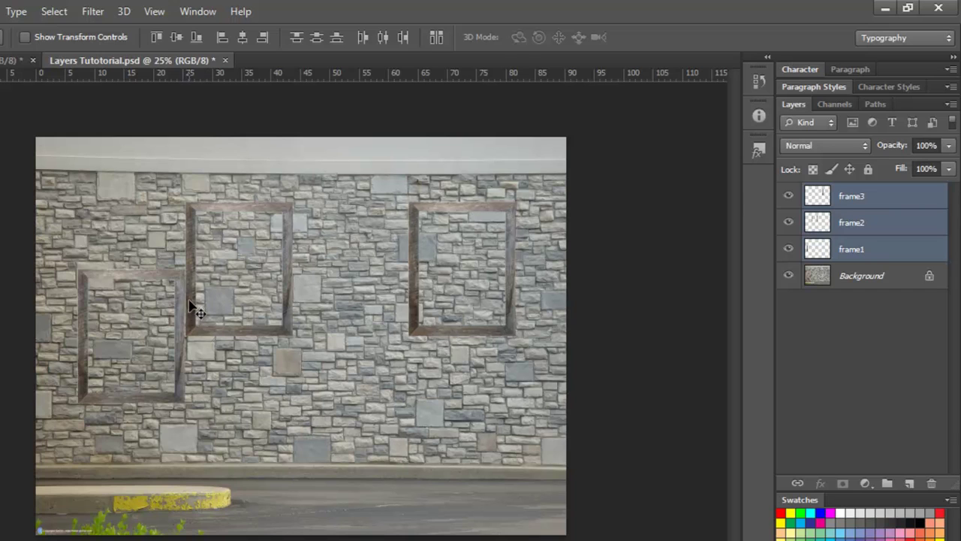
pyautogui.click(177, 39)
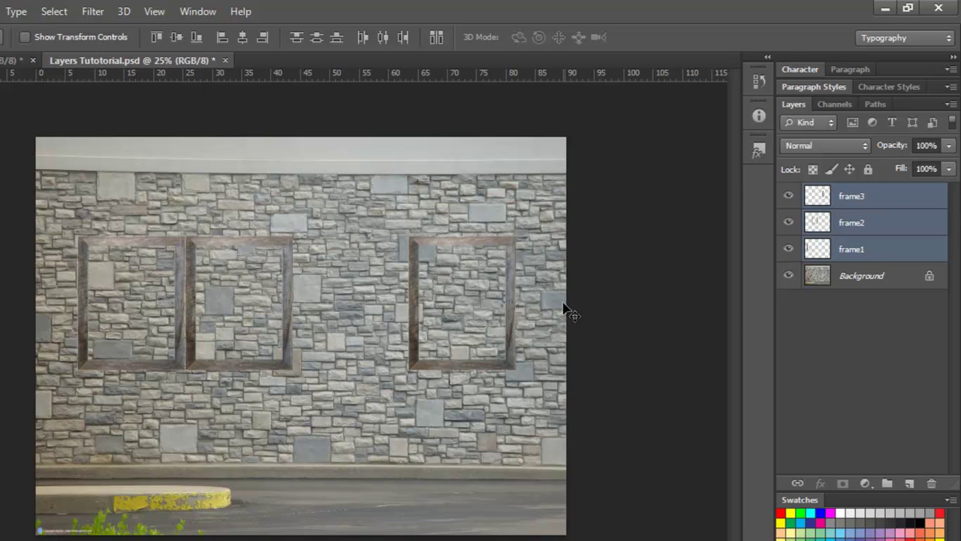
pyautogui.hotkey('ctrl', 'z')
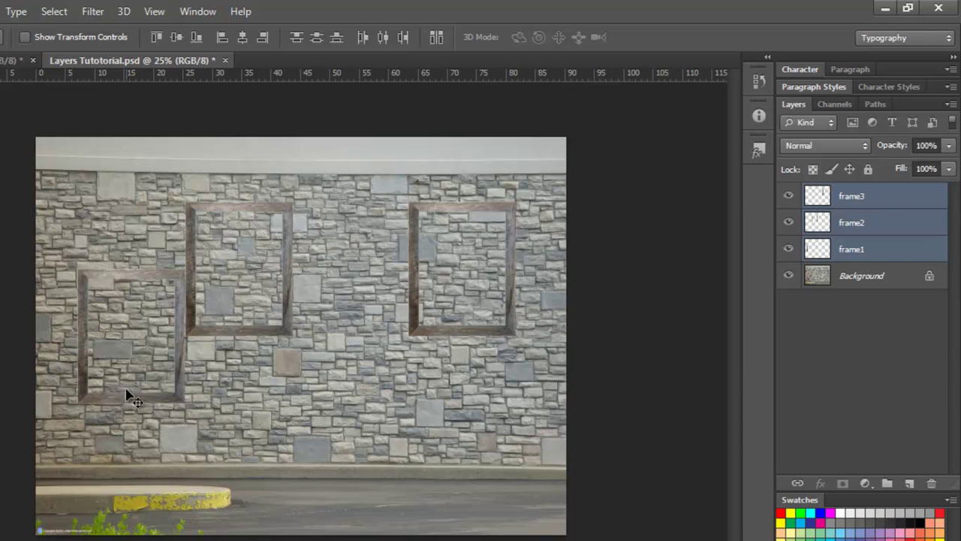
pyautogui.click(194, 38)
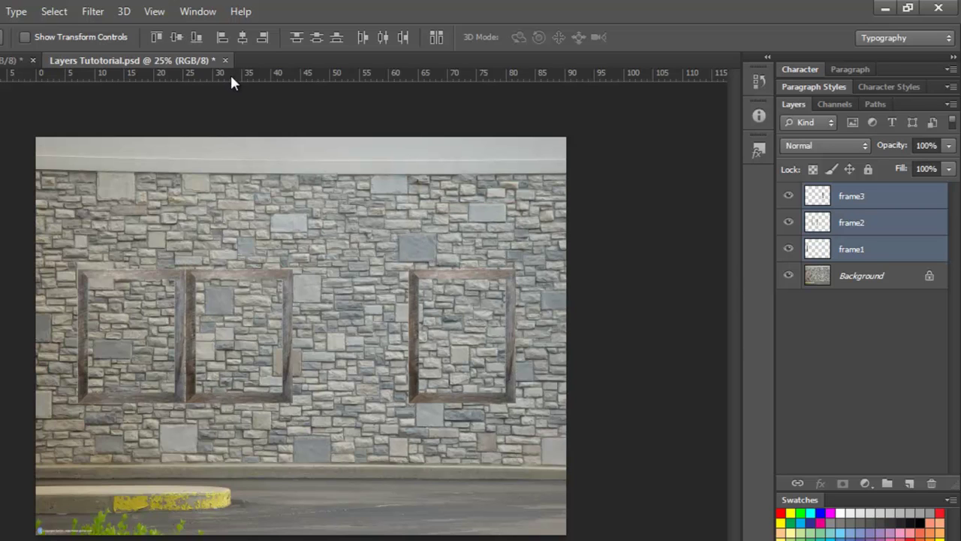
pyautogui.hotkey('ctrl', 'z')
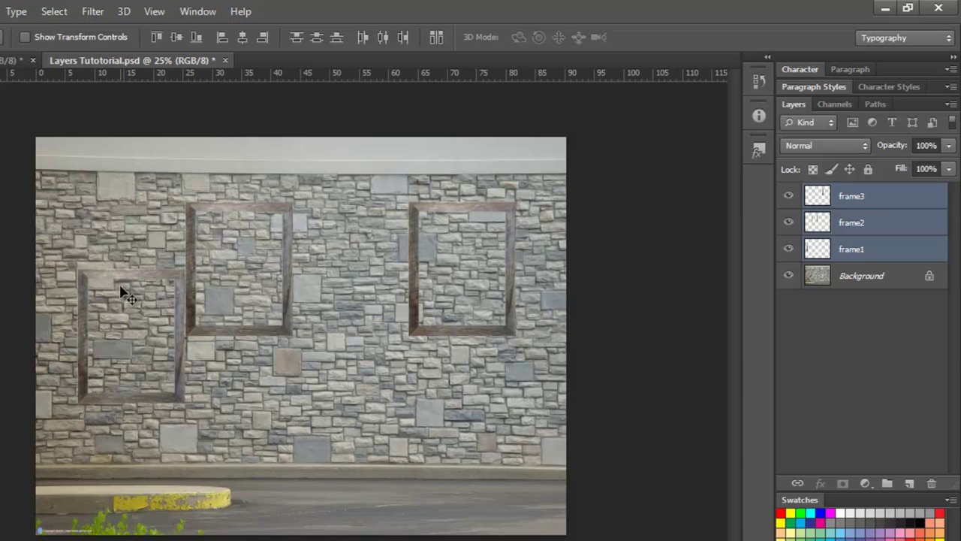
# Step: Align frame1–frame3 on their vertical centres and distribute their left edges evenly, then select frame1 alone
pyautogui.click(176, 38)
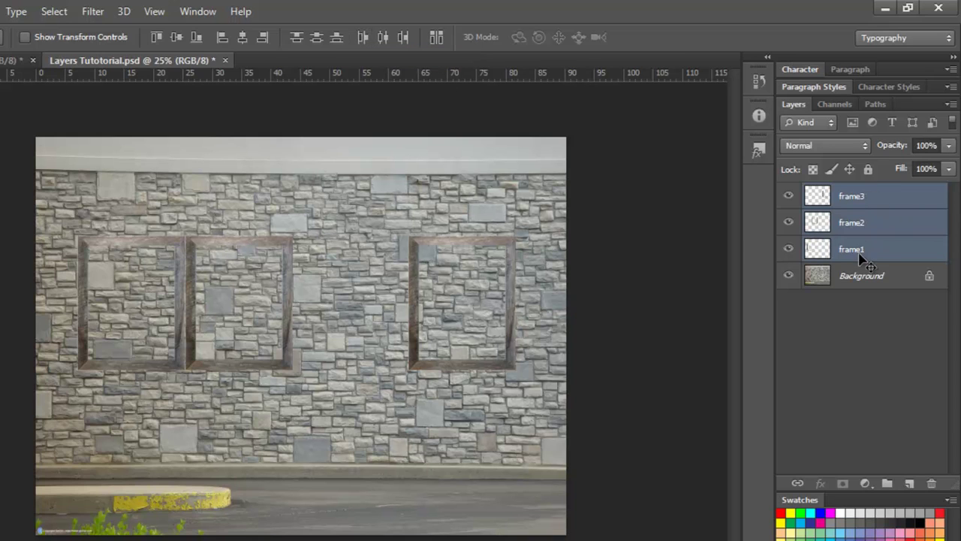
pyautogui.click(364, 39)
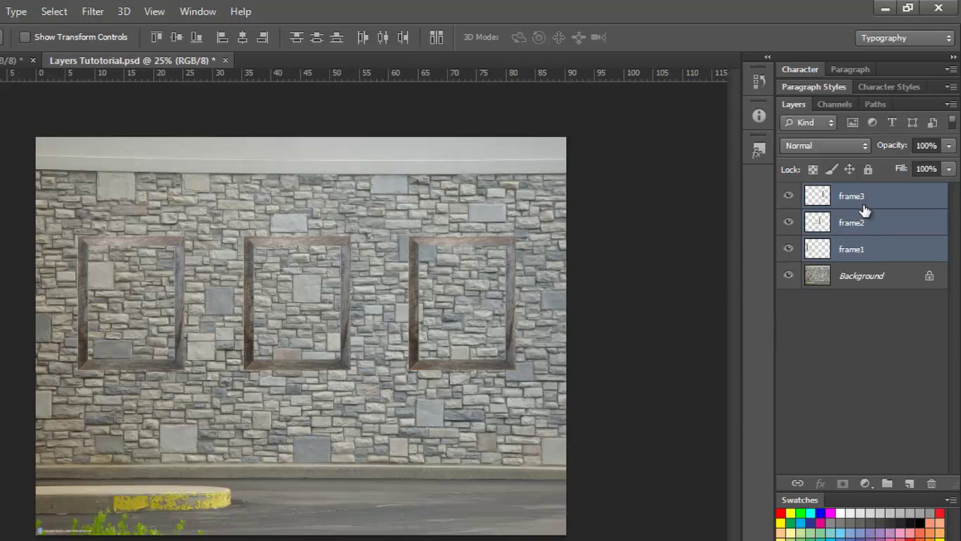
pyautogui.click(854, 257)
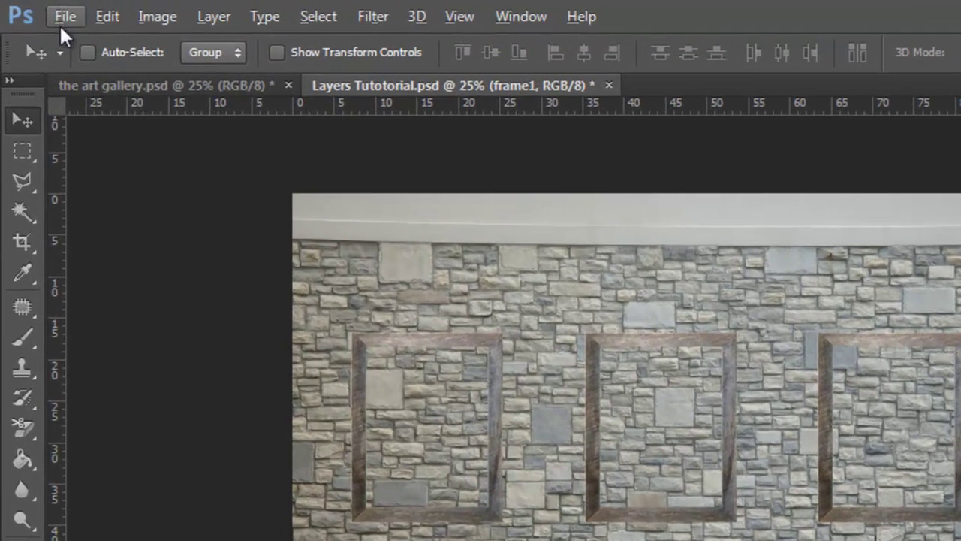
# Step: Open the-day.jpg, the-two-tops.jpg and fracture.jpg together from the COMPOSITION folder
pyautogui.click(39, 10)
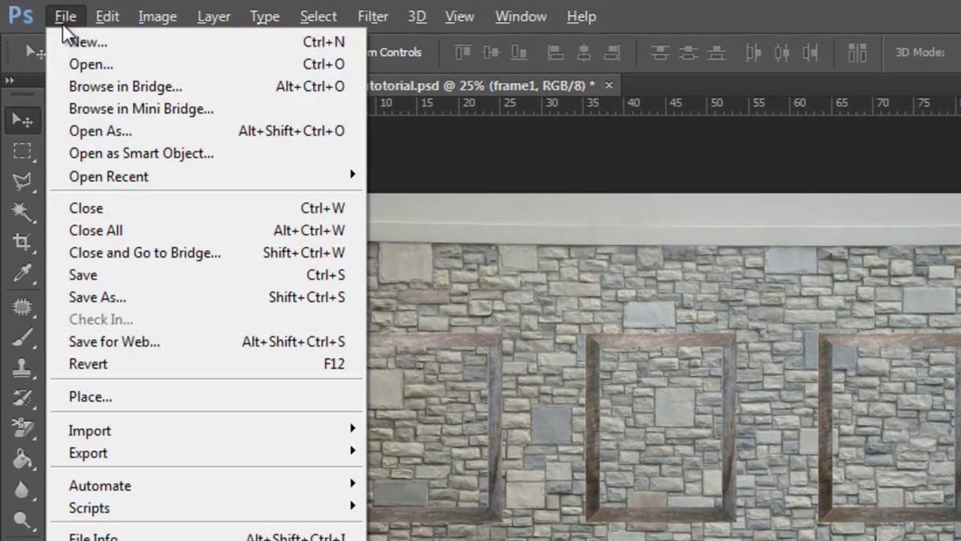
pyautogui.click(77, 65)
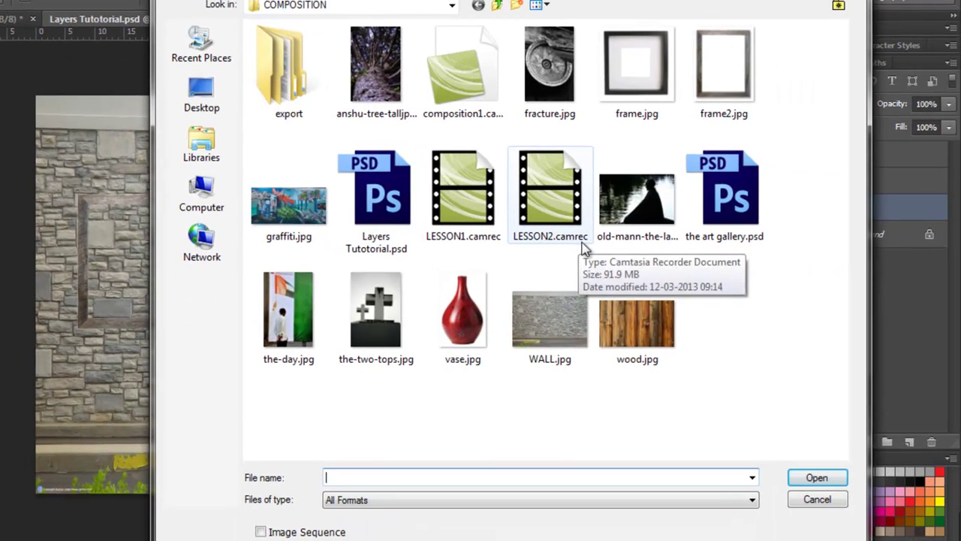
pyautogui.click(368, 320)
pyautogui.click(285, 308)
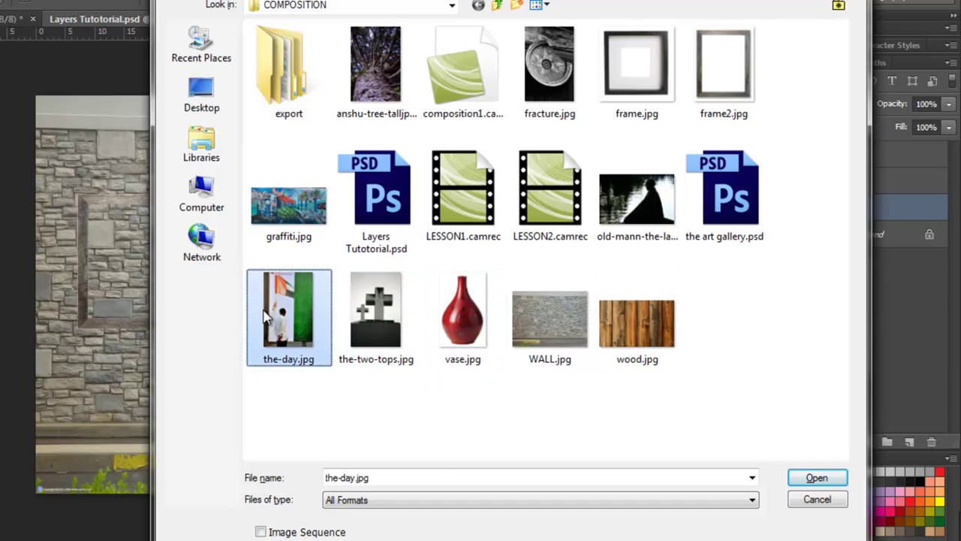
pyautogui.keyDown('ctrl'); pyautogui.click(379, 315); pyautogui.keyUp('ctrl')
pyautogui.keyDown('ctrl'); pyautogui.click(537, 104); pyautogui.keyUp('ctrl')
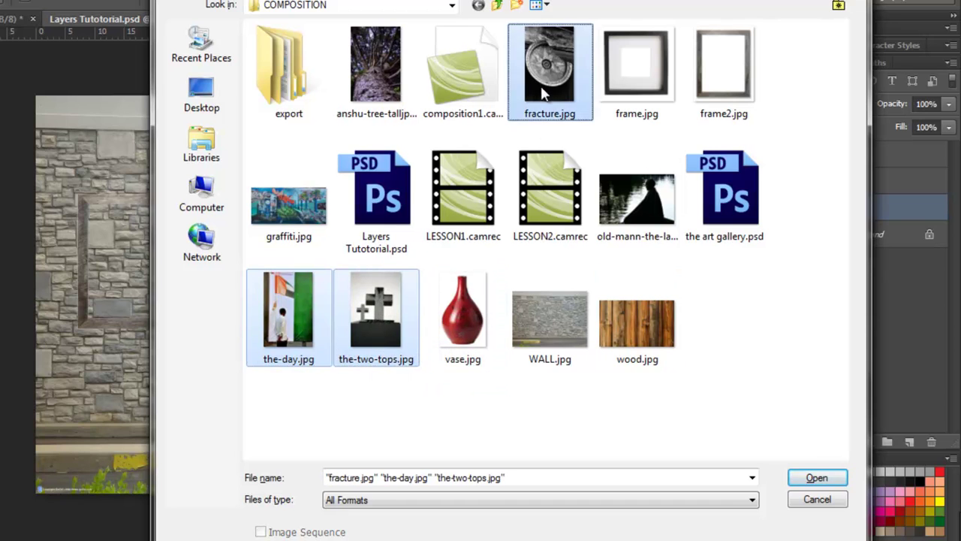
pyautogui.click(818, 477)
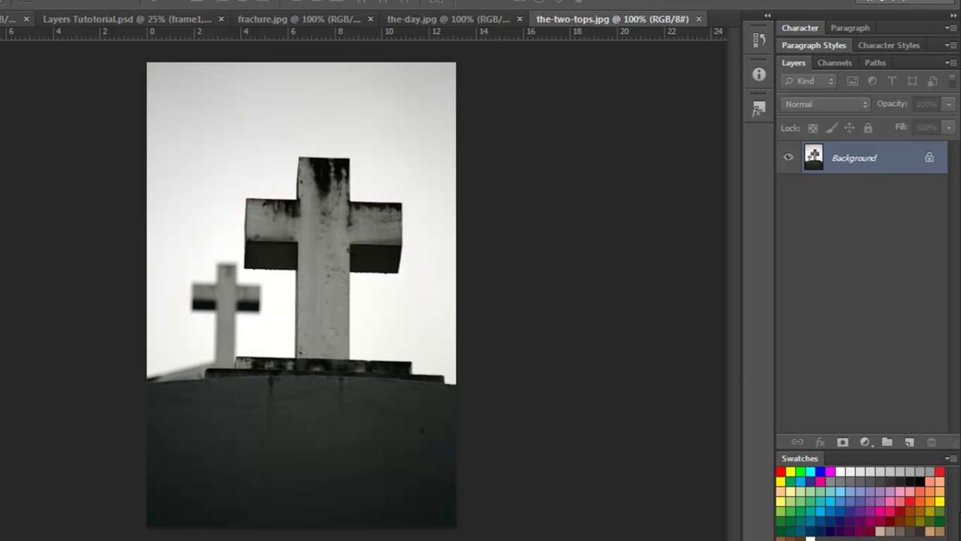
# Step: Copy the whole fracture.jpg image and paste it into Layers Tutotorial.psd as a new layer
pyautogui.hotkey('ctrl', 'Tab')
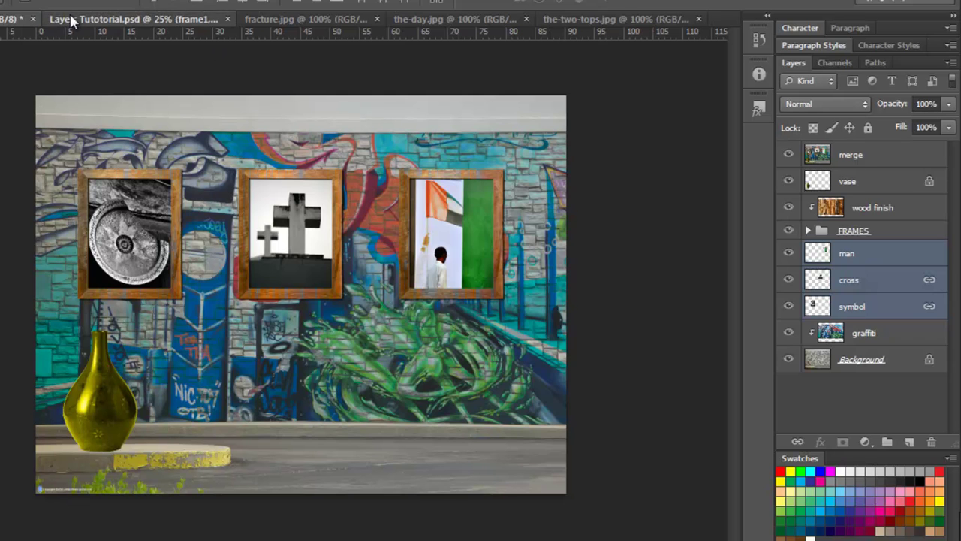
pyautogui.click(70, 20)
pyautogui.hotkey('ctrl', 'a')
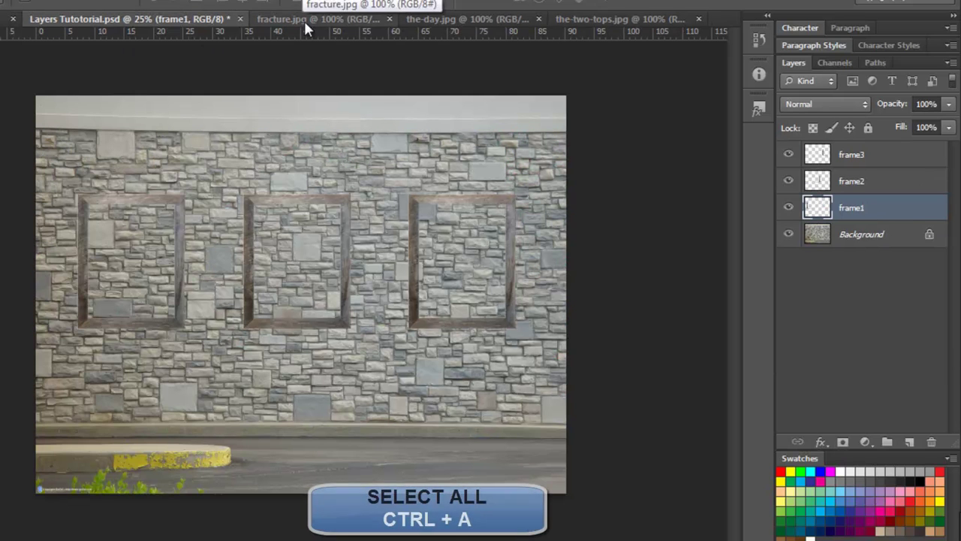
pyautogui.click(304, 20)
pyautogui.hotkey('ctrl', 'a')
pyautogui.hotkey('ctrl', 'c')
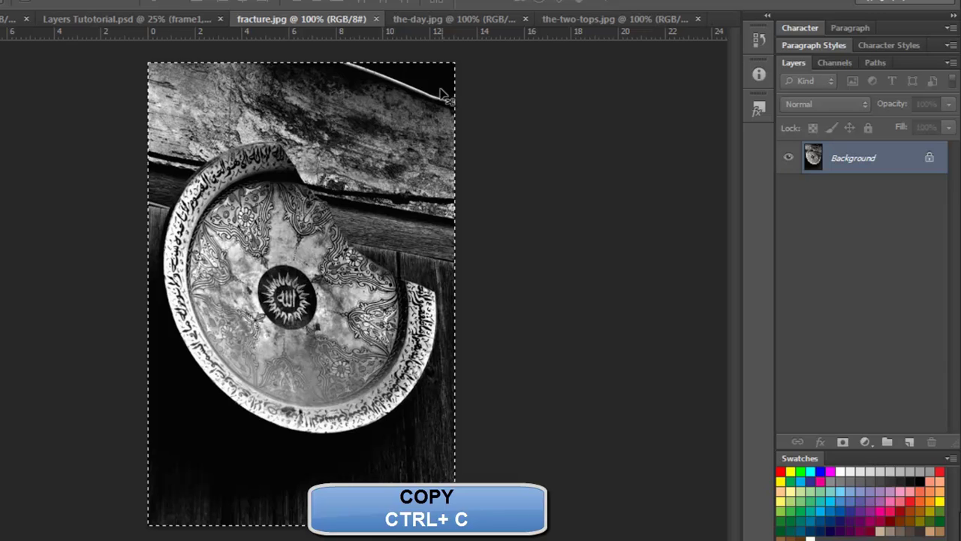
pyautogui.click(113, 19)
pyautogui.hotkey('ctrl', 'v')
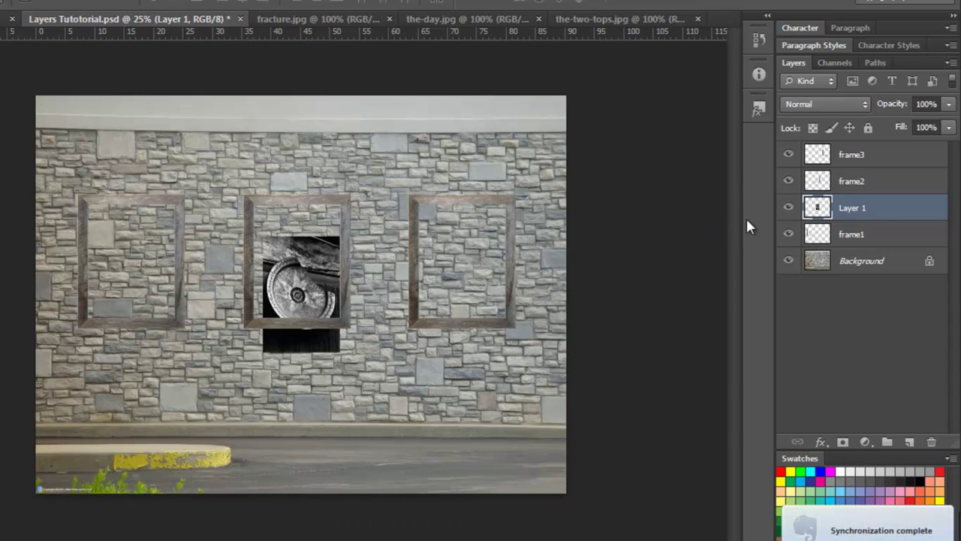
# Step: Move Layer 1 below frame1 in the stack and rename it image1
pyautogui.moveTo(883, 212); pyautogui.dragTo(877, 239)
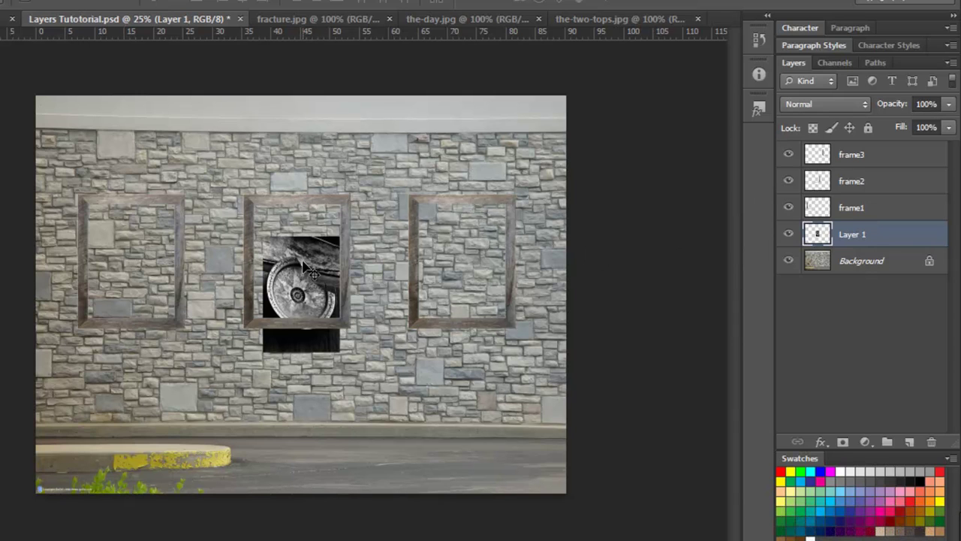
pyautogui.doubleClick(854, 235)
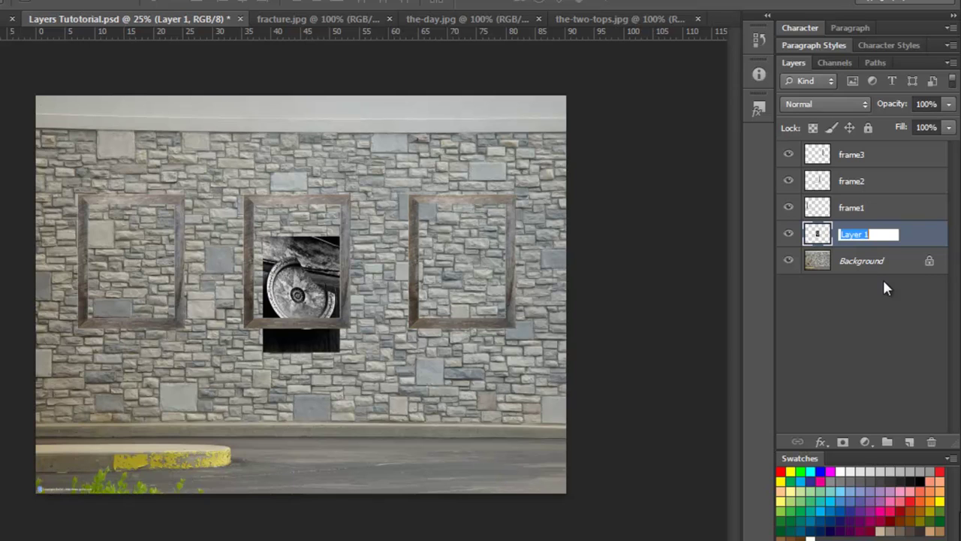
pyautogui.write('image')
pyautogui.press('BackSpace')
pyautogui.press('BackSpace')
pyautogui.press('BackSpace')
pyautogui.press('BackSpace')
pyautogui.press('BackSpace')
pyautogui.write('image1')
pyautogui.press('Return')
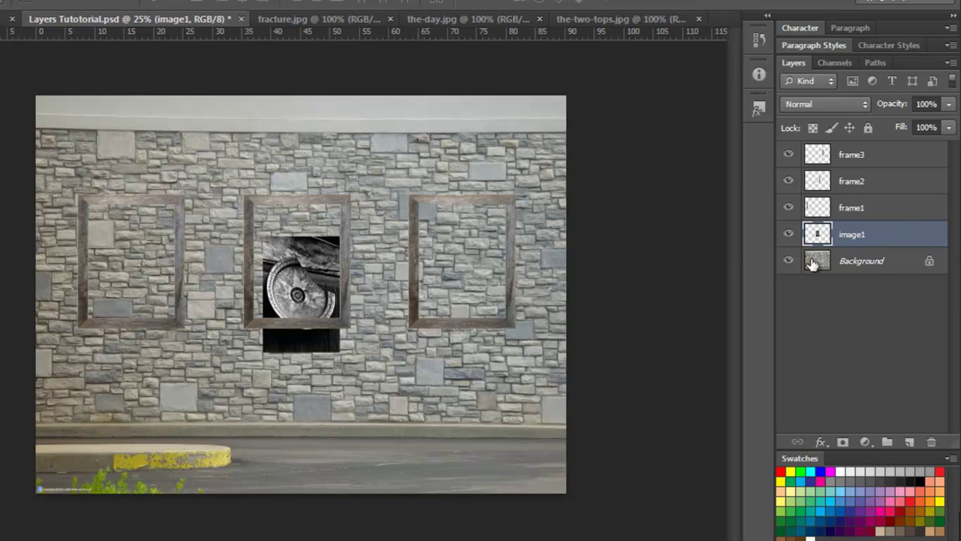
# Step: Position the disc photo inside the left frame and scale it up to fill the opening
pyautogui.moveTo(222, 255); pyautogui.dragTo(136, 221)
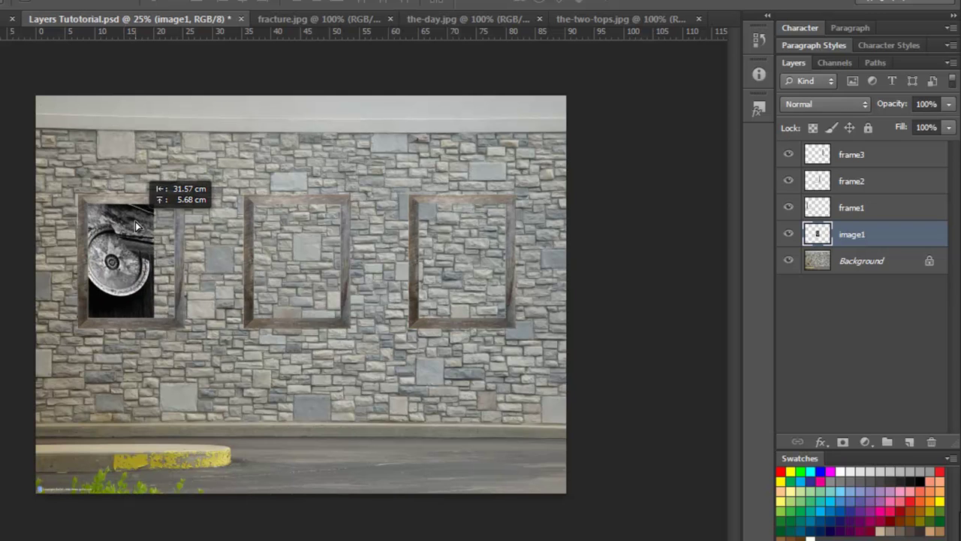
pyautogui.moveTo(135, 221); pyautogui.dragTo(139, 224)
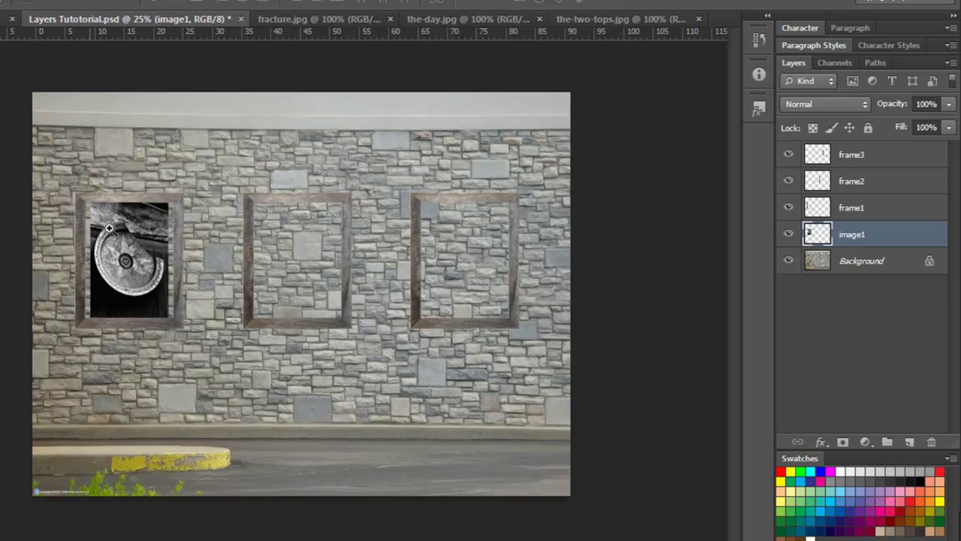
pyautogui.scroll(4, 108, 228)
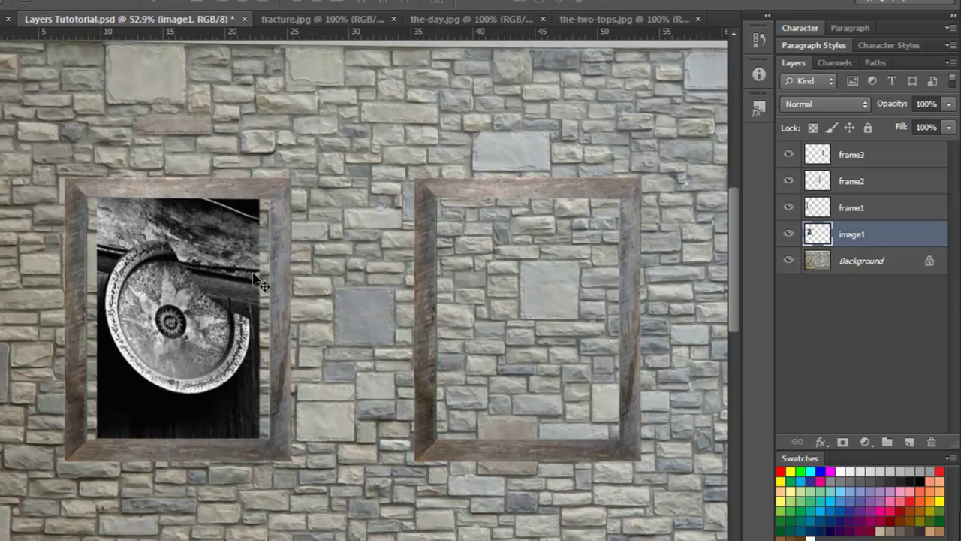
pyautogui.hotkey('ctrl', 't')
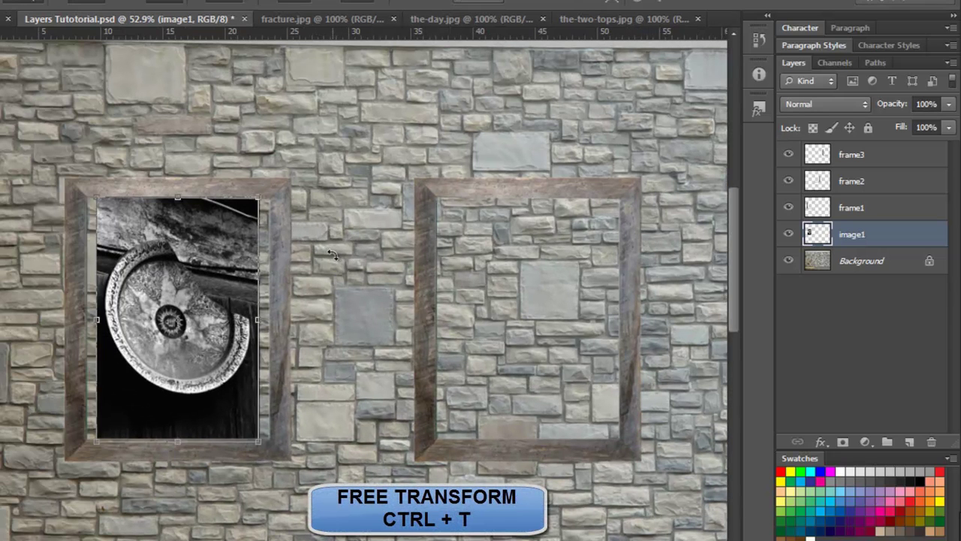
pyautogui.moveTo(193, 261); pyautogui.dragTo(175, 249)
pyautogui.moveTo(242, 431); pyautogui.dragTo(288, 479)
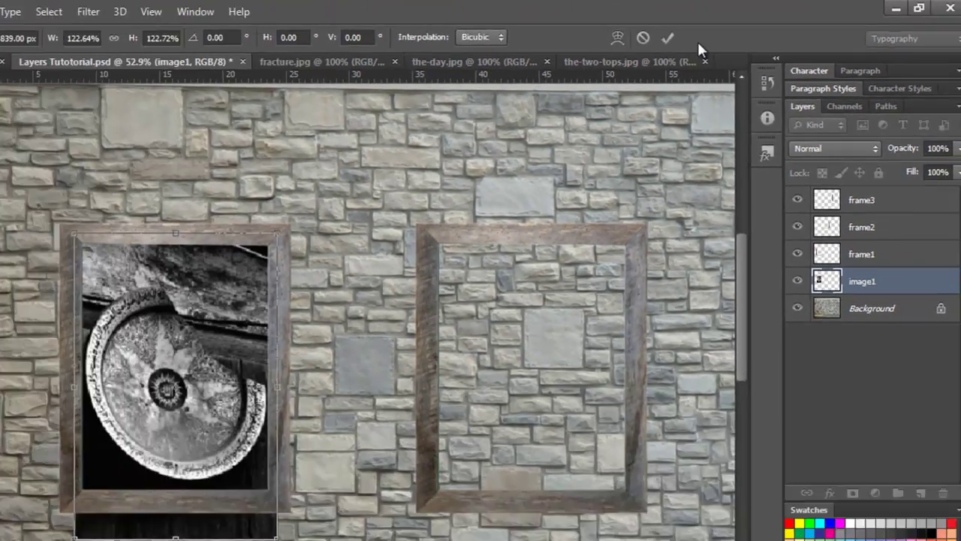
pyautogui.press('Return')
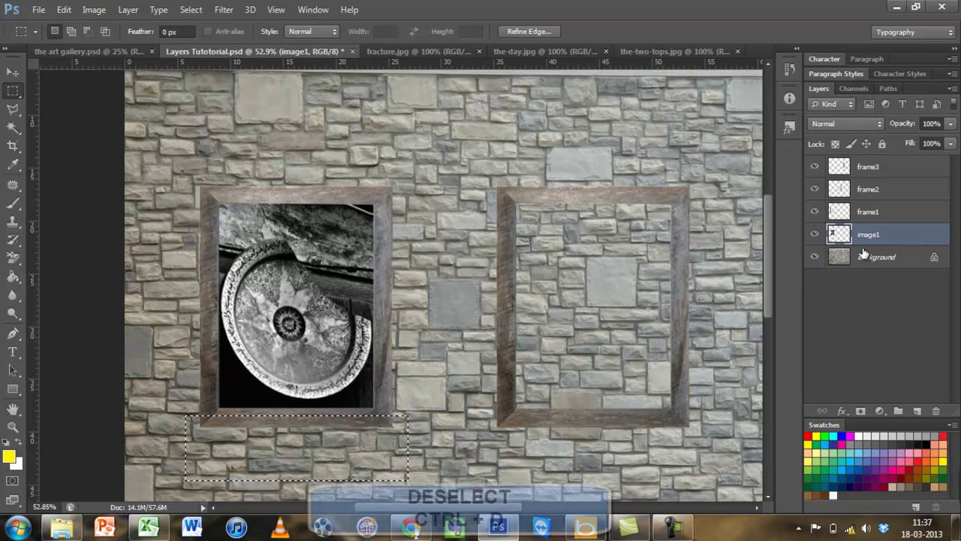
# Step: Deselect the trimmed area below the left frame and bring up the the-day.jpg flag photo
pyautogui.hotkey('ctrl', 'd')
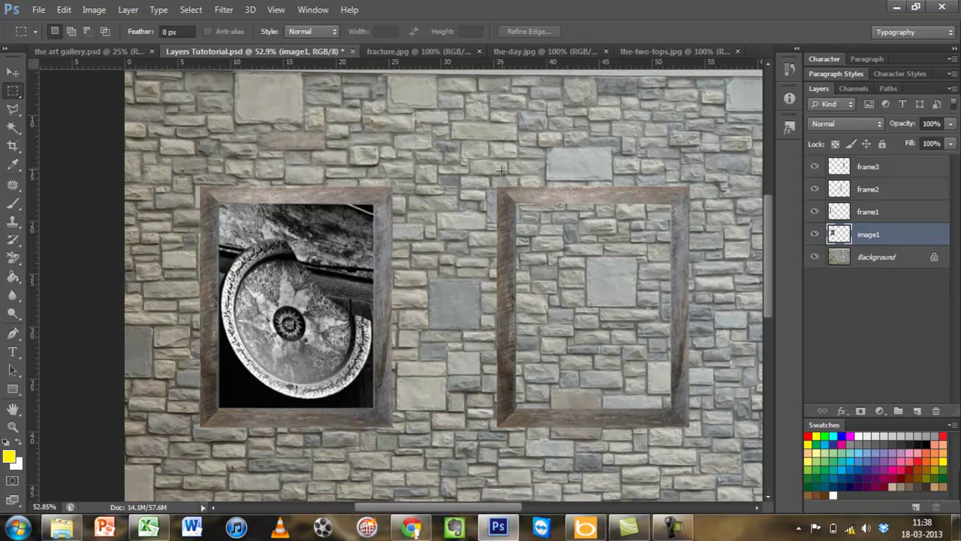
pyautogui.click(427, 50)
pyautogui.click(535, 51)
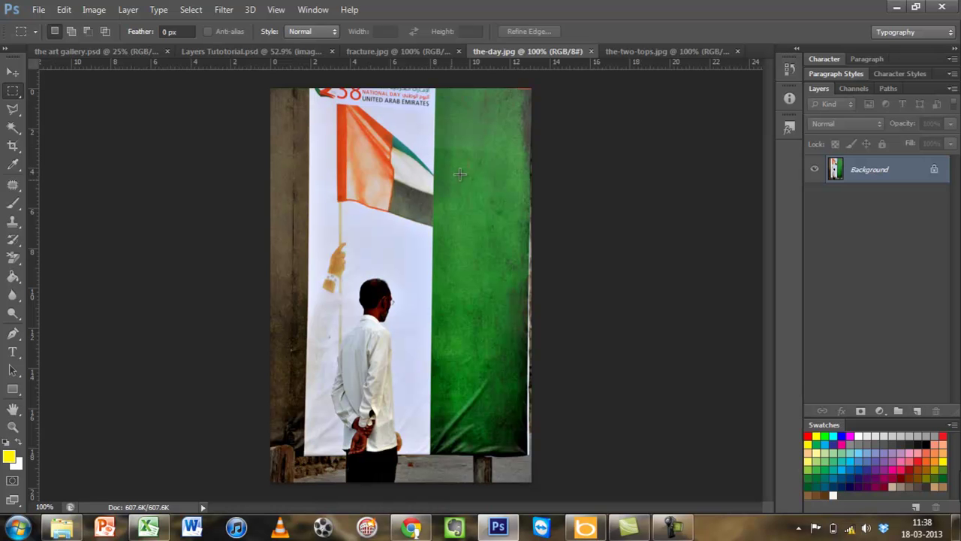
# Step: Duplicate the flag photo's Background layer as image2 into Layers Tutotorial.psd
pyautogui.click(12, 72)
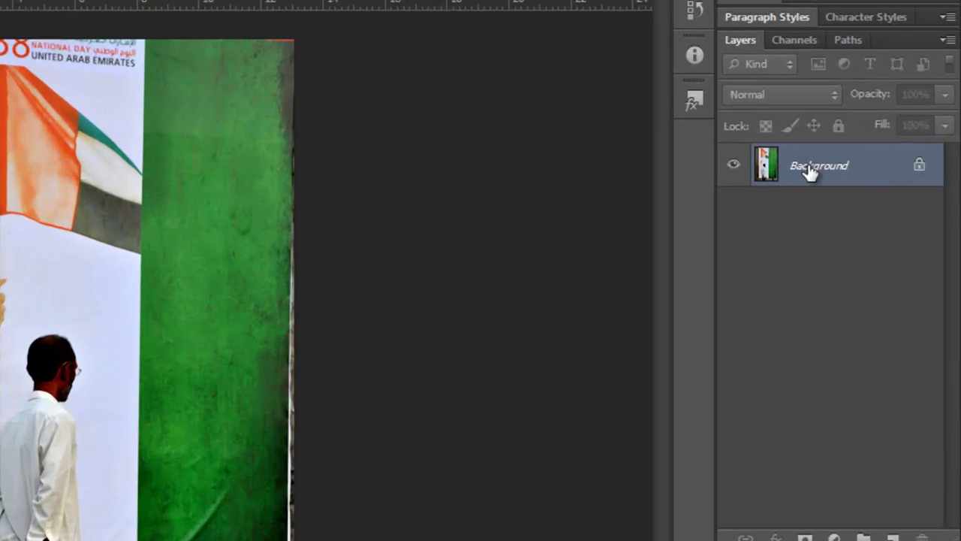
pyautogui.rightClick(809, 171)
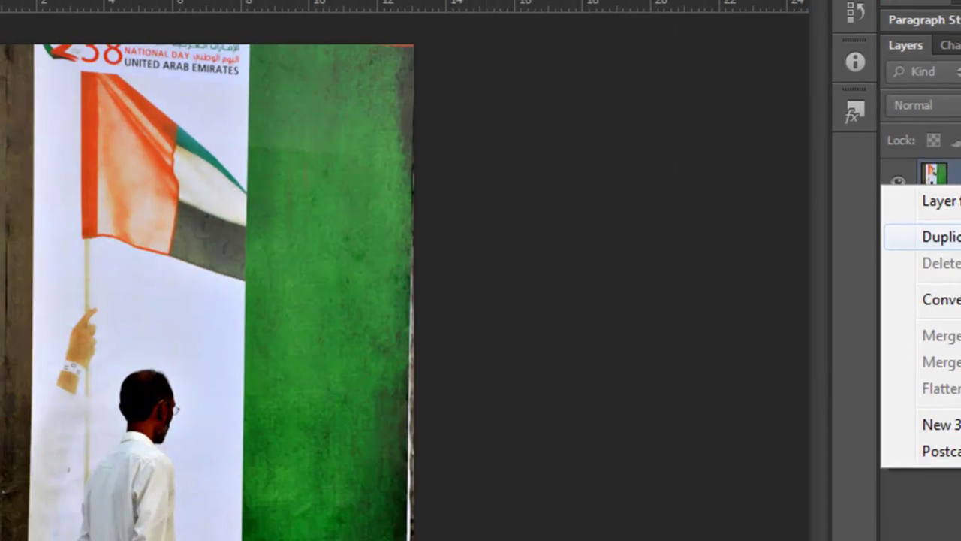
pyautogui.click(939, 237)
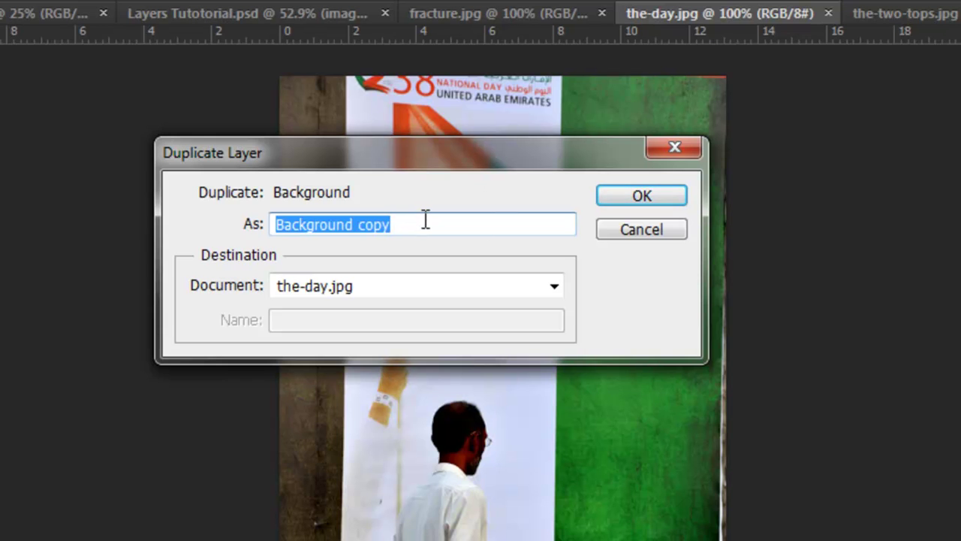
pyautogui.write('image2')
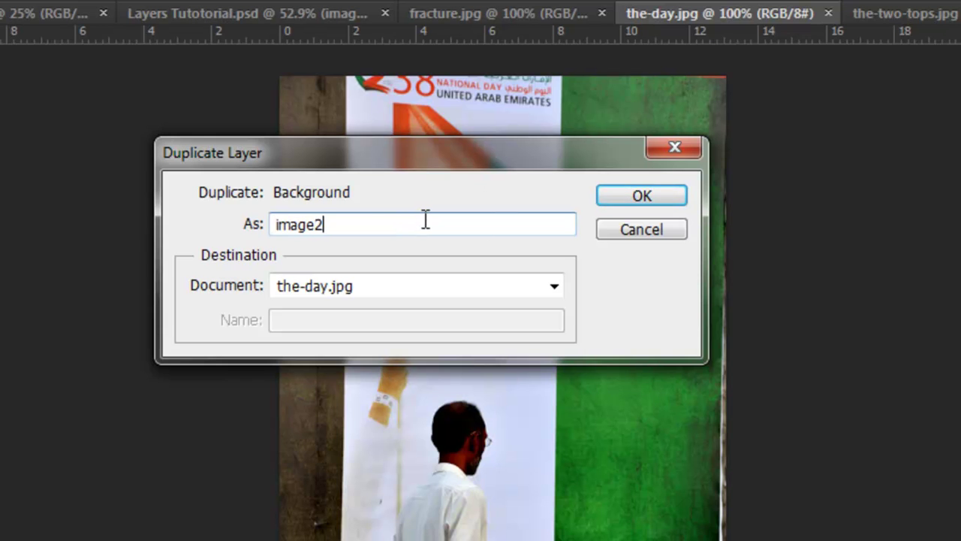
pyautogui.click(555, 286)
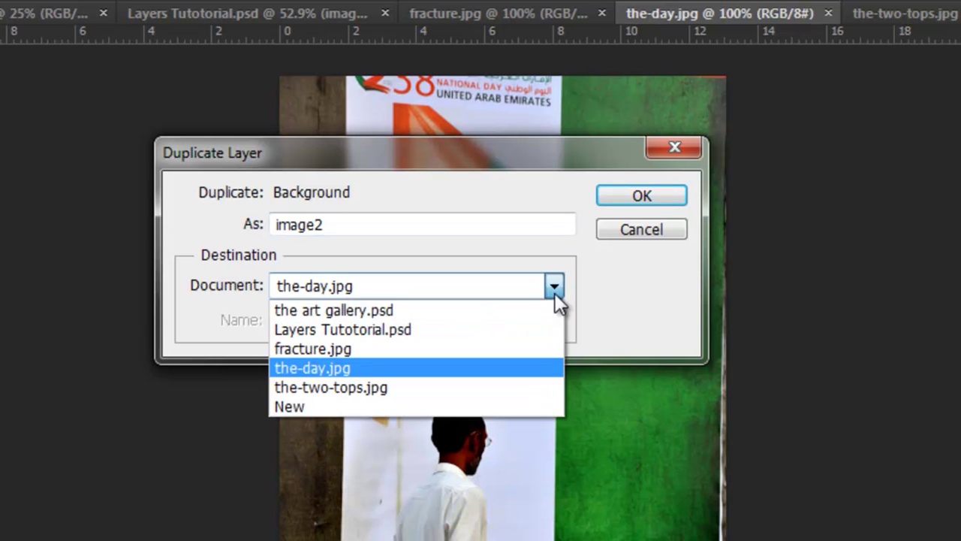
pyautogui.click(425, 328)
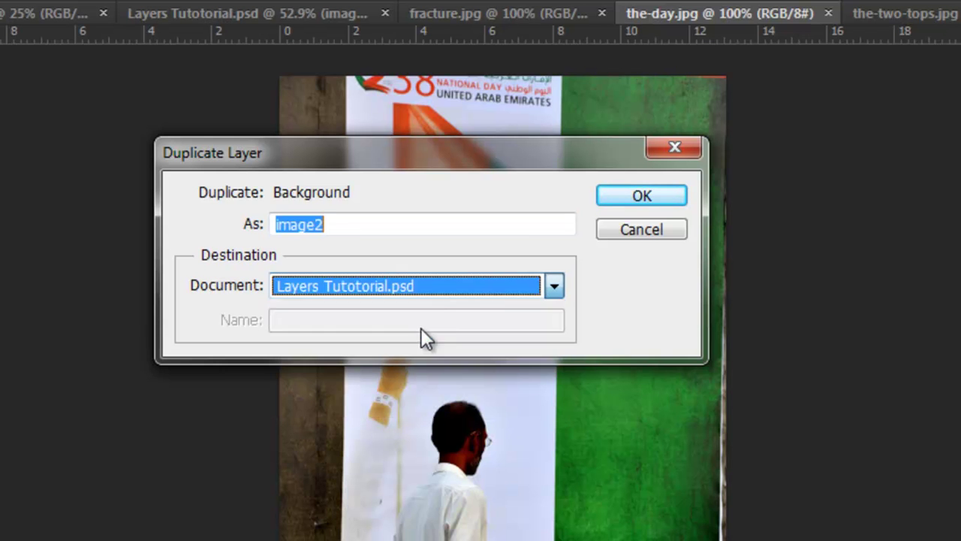
pyautogui.click(607, 196)
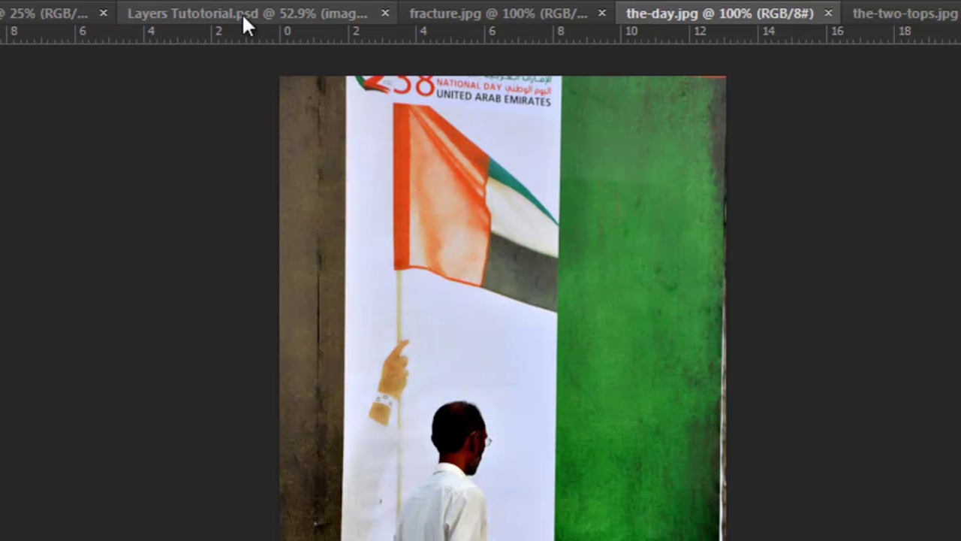
# Step: Place image2 below image1, move the flag photo into its frame and scale it to about 123%
pyautogui.click(242, 13)
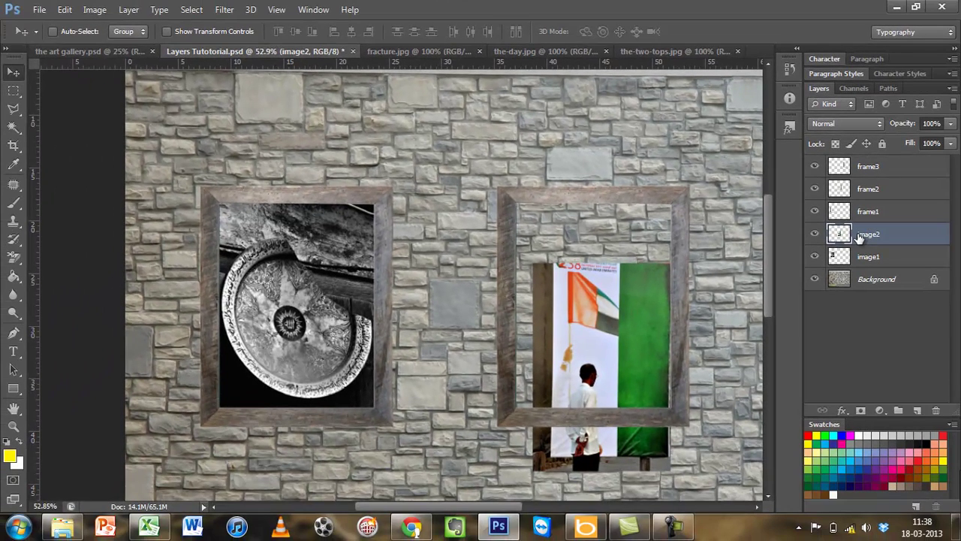
pyautogui.keyDown('shift'); pyautogui.click(877, 256); pyautogui.keyUp('shift')
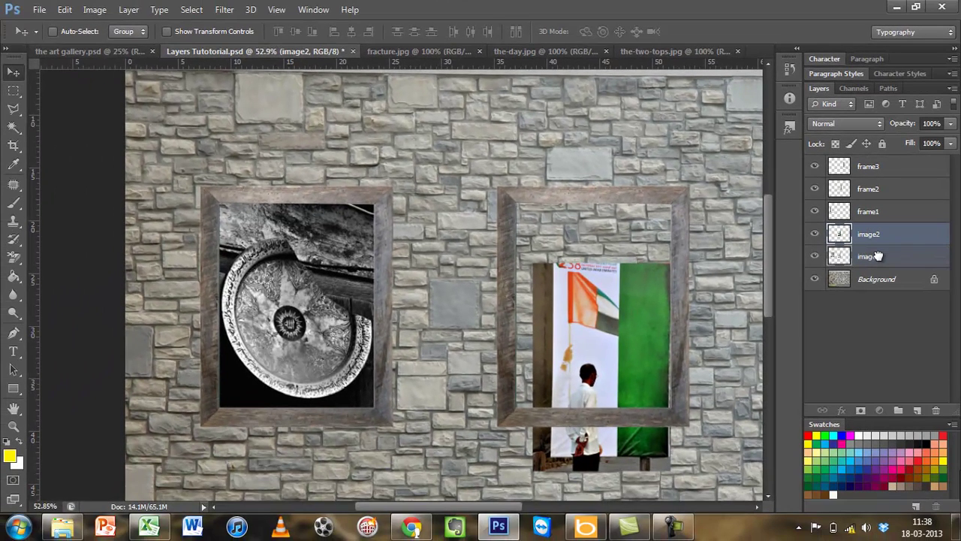
pyautogui.keyDown('ctrl'); pyautogui.click(878, 256); pyautogui.keyUp('ctrl')
pyautogui.hotkey('ctrl', '[')
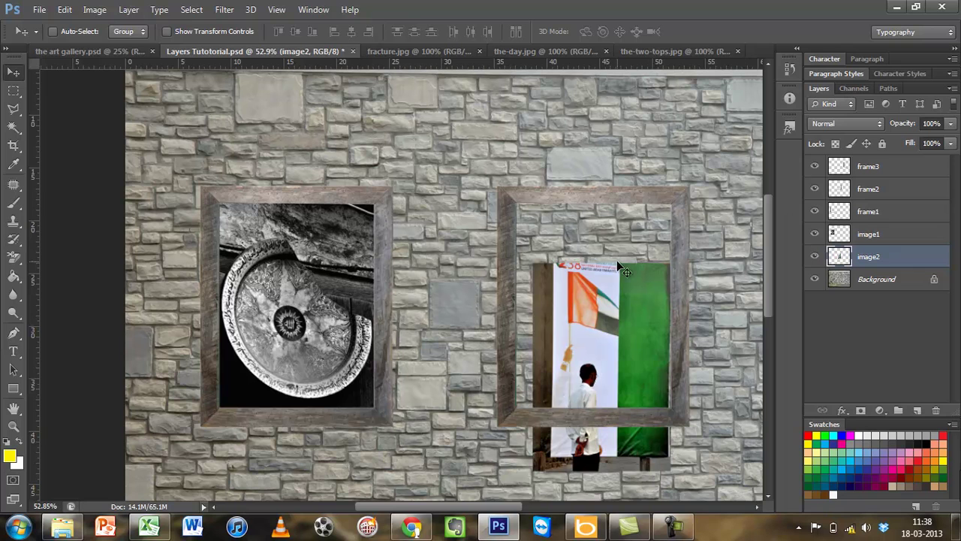
pyautogui.moveTo(627, 316); pyautogui.dragTo(584, 251)
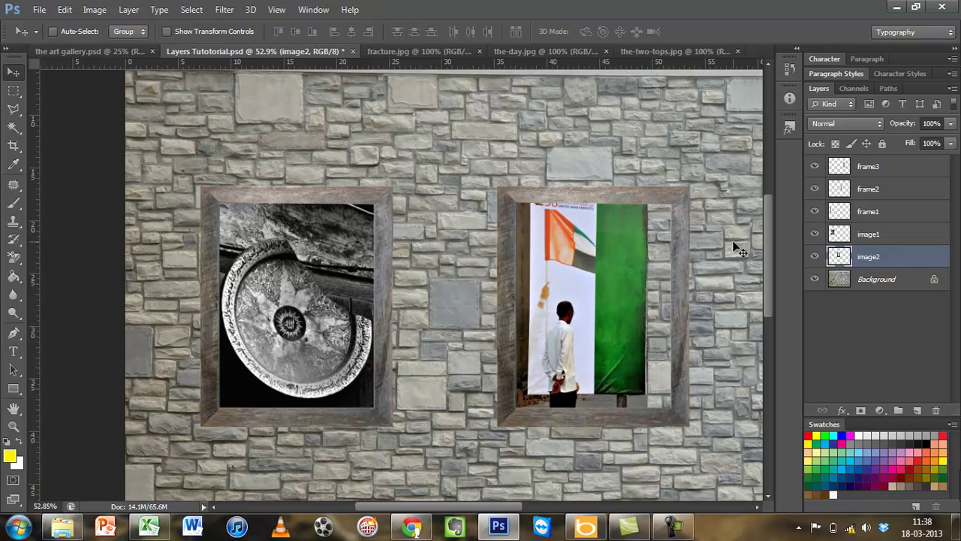
pyautogui.hotkey('ctrl', 't')
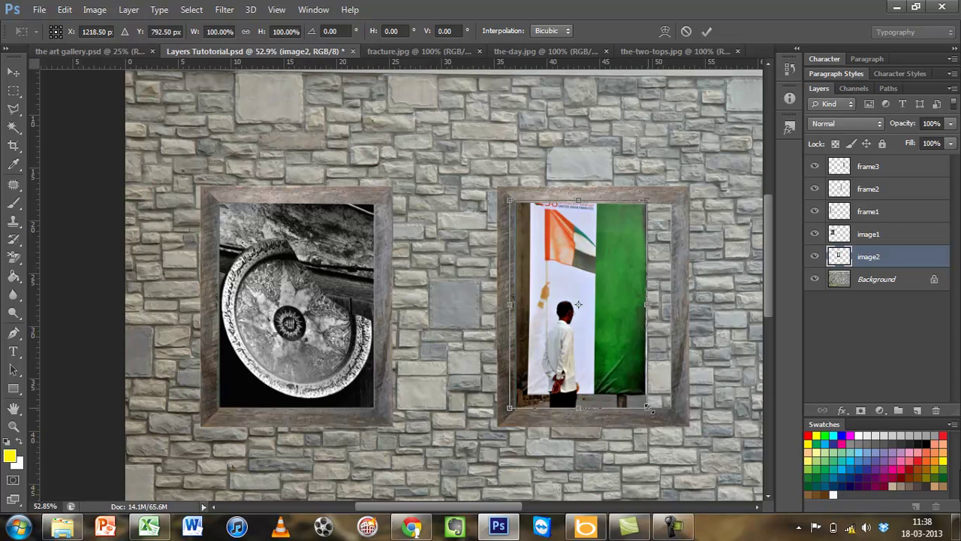
pyautogui.moveTo(649, 410); pyautogui.dragTo(699, 443)
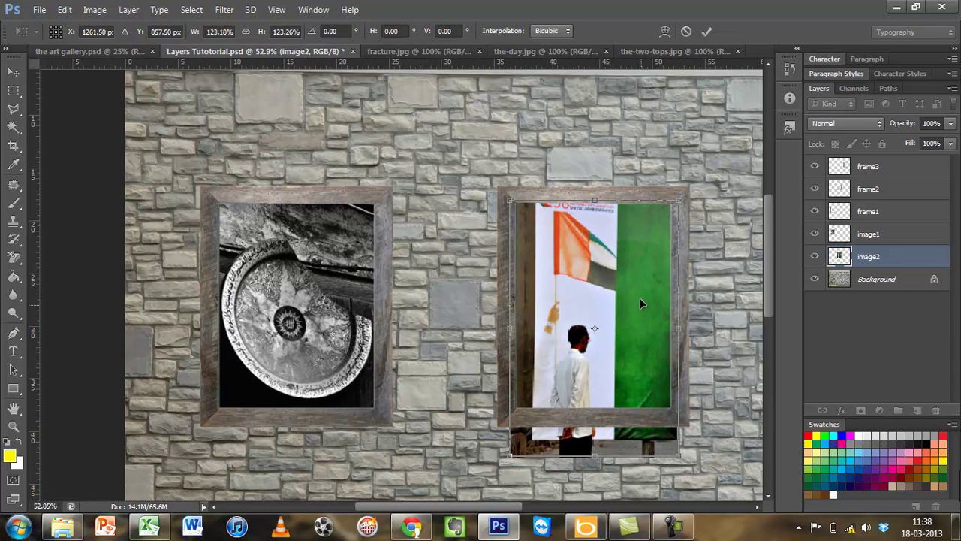
pyautogui.moveTo(640, 298); pyautogui.dragTo(639, 287)
pyautogui.click(706, 31)
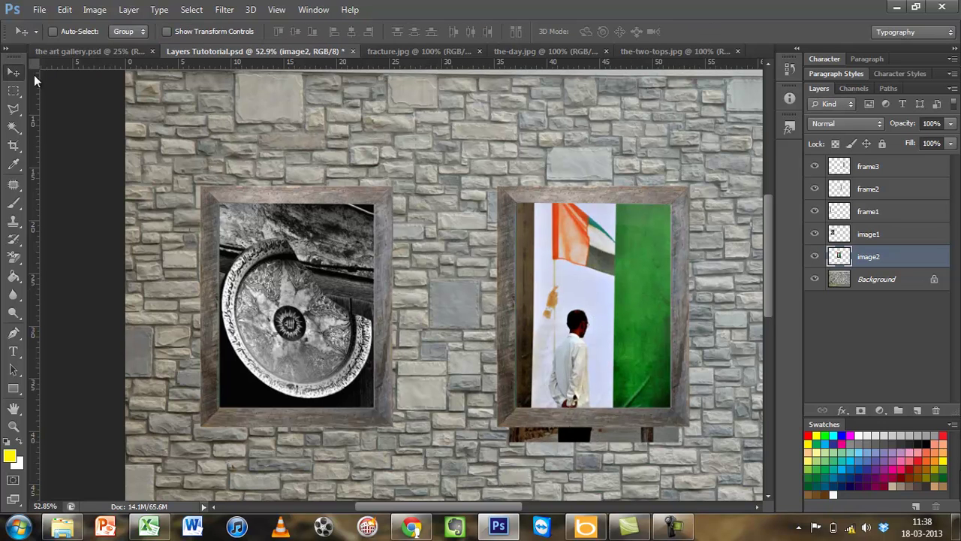
# Step: Delete the strip of flag photo hanging below the middle frame and deselect
pyautogui.click(13, 90)
pyautogui.moveTo(719, 476); pyautogui.dragTo(460, 418)
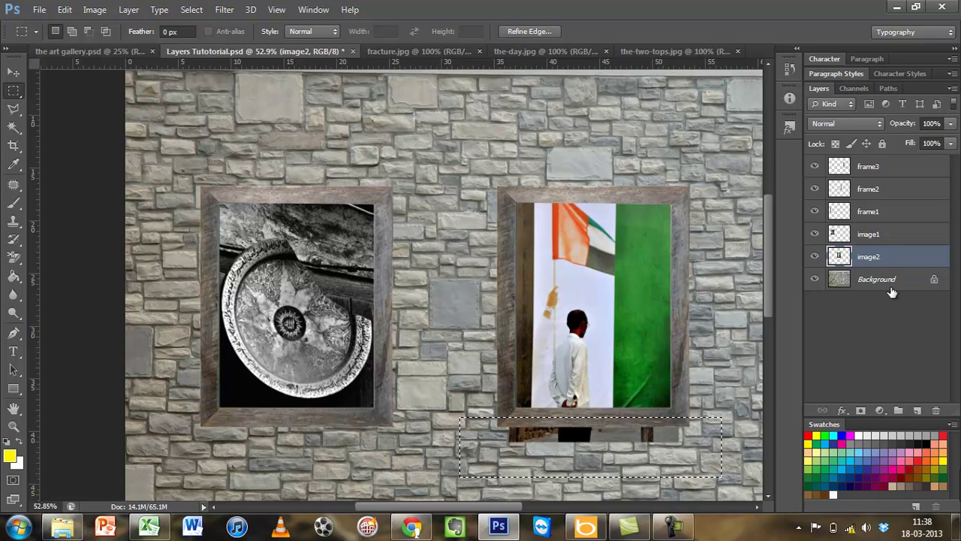
pyautogui.press('Delete')
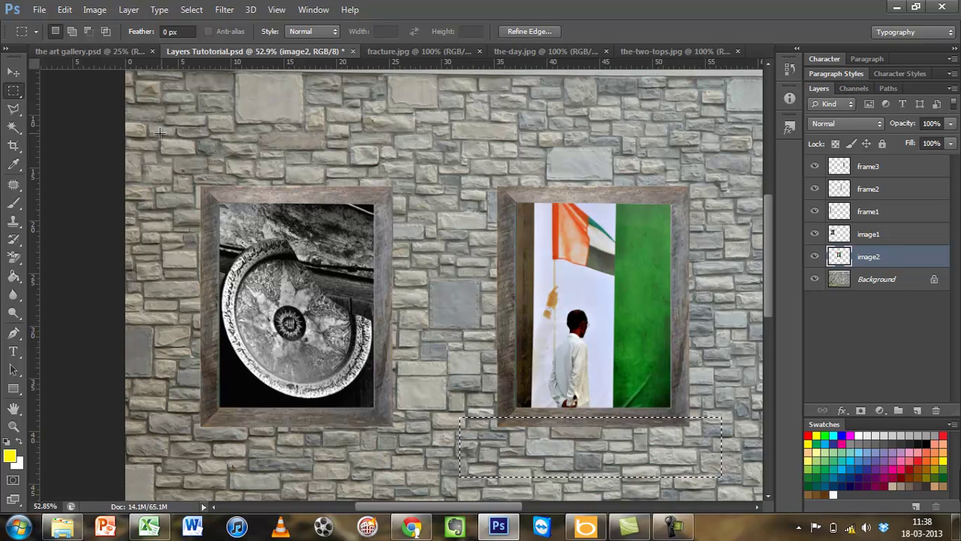
pyautogui.hotkey('ctrl', 'd')
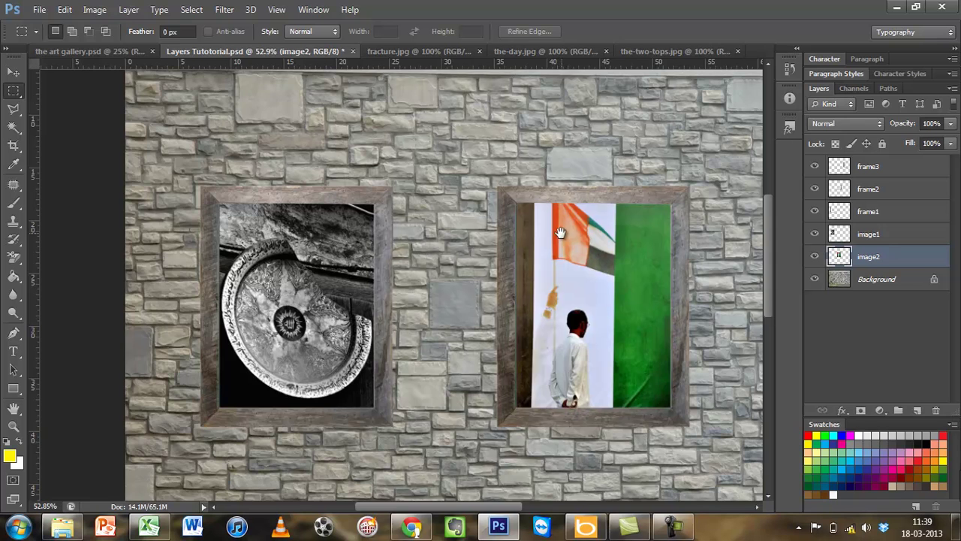
# Step: Drag the the-two-tops.jpg crosses photo into the Layers Tutotorial.psd wall document as a new layer
pyautogui.moveTo(490, 221); pyautogui.dragTo(249, 194)
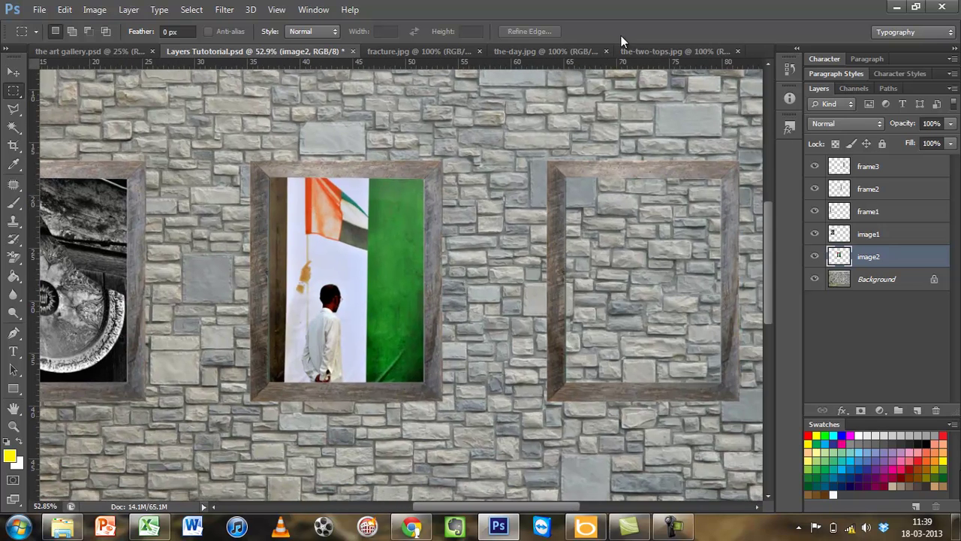
pyautogui.click(658, 50)
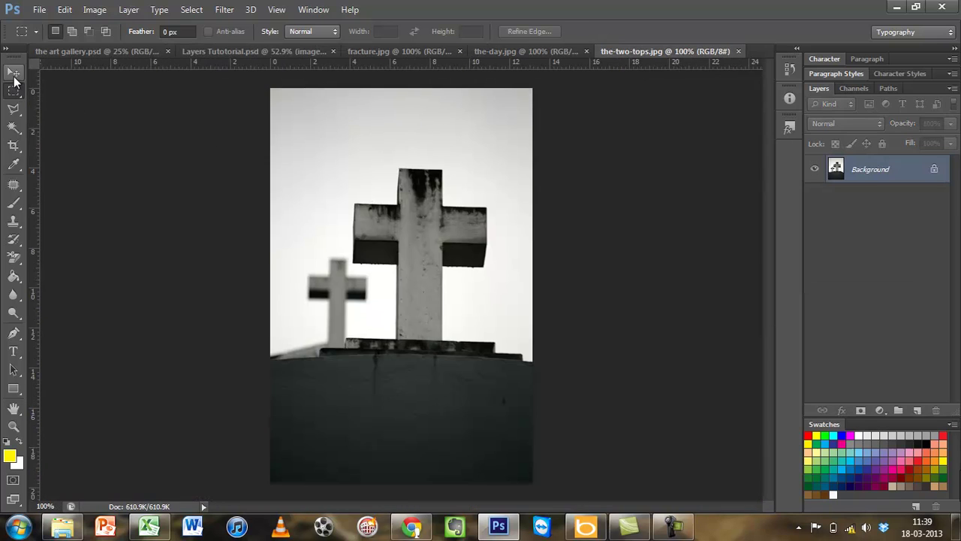
pyautogui.click(14, 75)
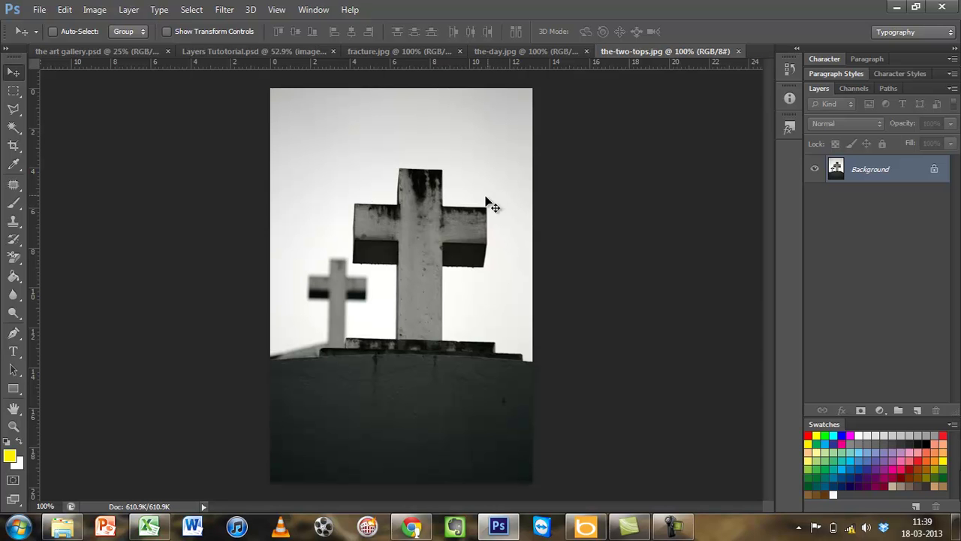
pyautogui.moveTo(486, 203); pyautogui.dragTo(281, 57)
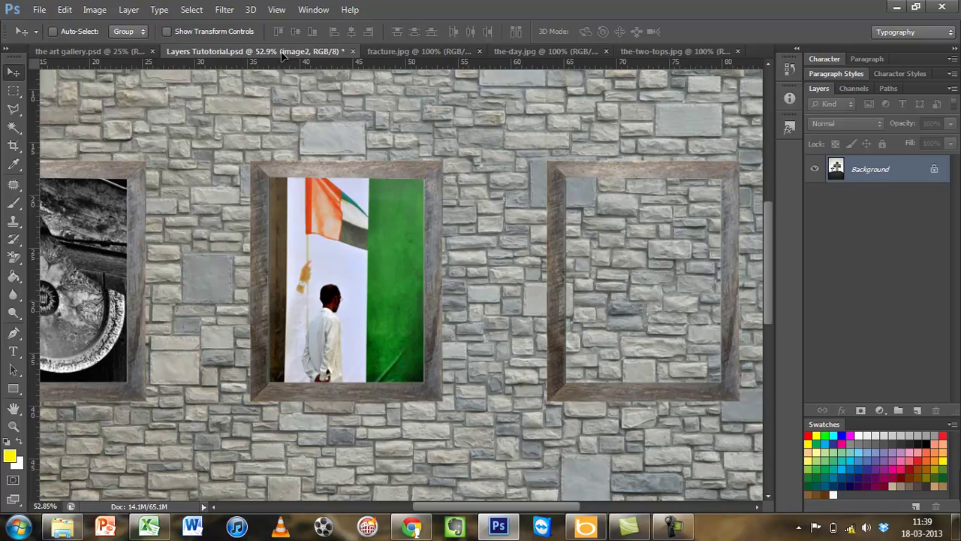
pyautogui.moveTo(281, 52); pyautogui.dragTo(353, 96)
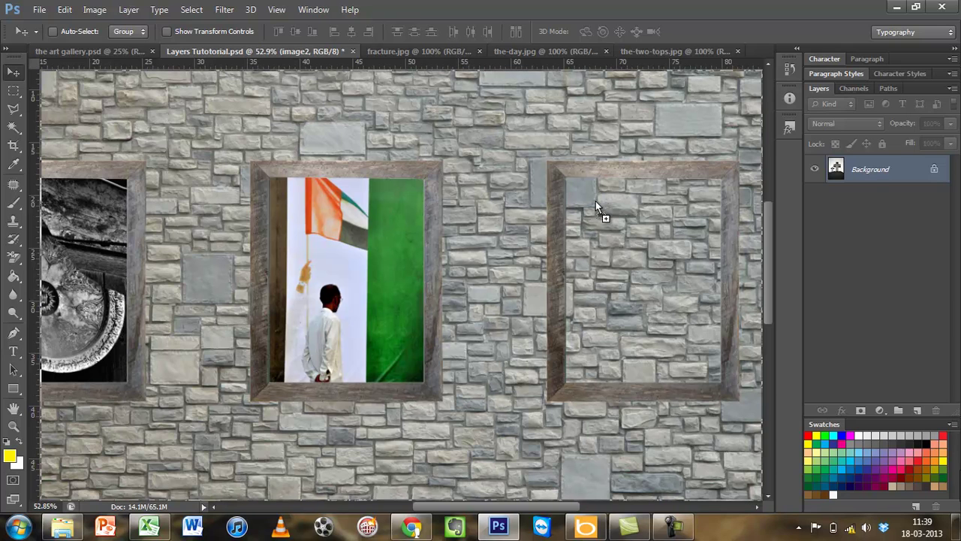
pyautogui.moveTo(596, 200); pyautogui.dragTo(597, 204)
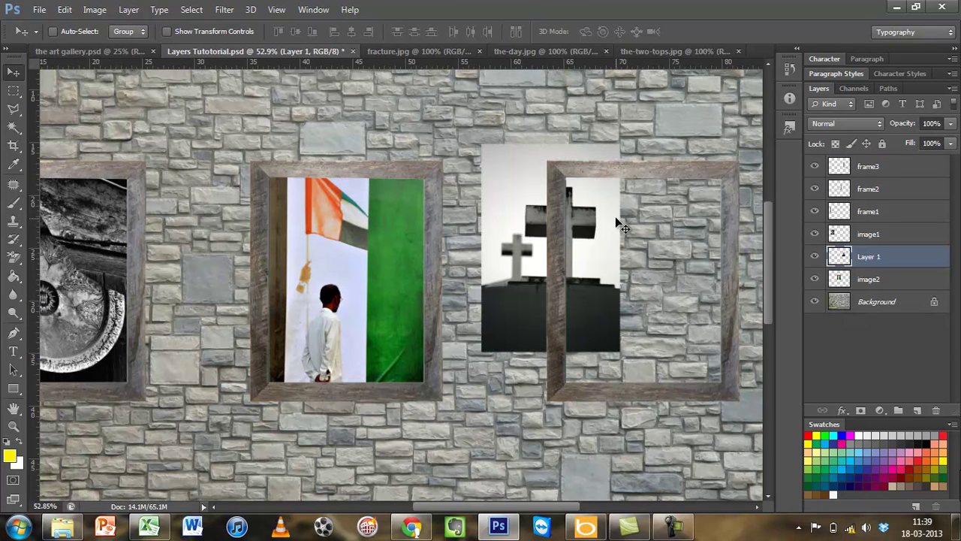
# Step: Move the crosses layer below image2 and rename it image3
pyautogui.moveTo(897, 255); pyautogui.dragTo(886, 280)
pyautogui.doubleClick(881, 279)
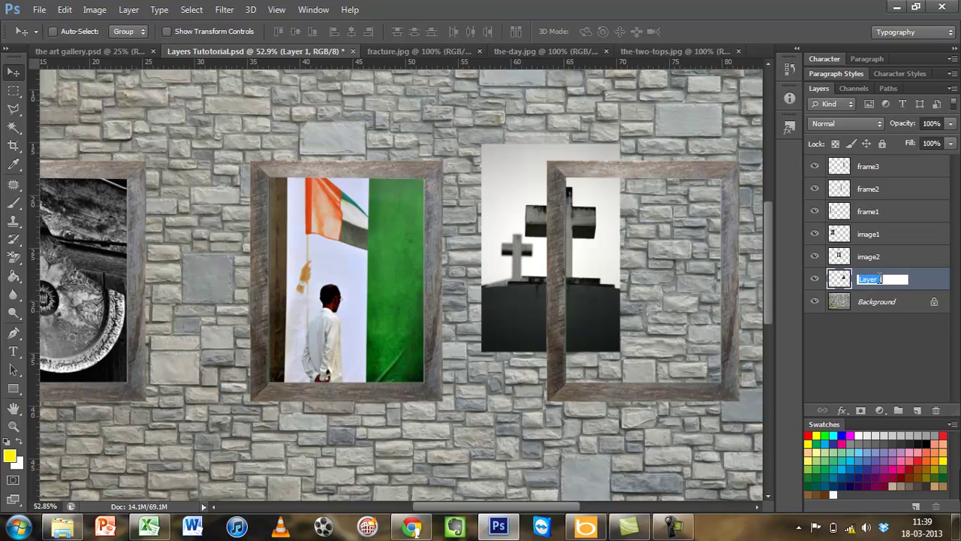
pyautogui.write('image3')
pyautogui.press('Return')
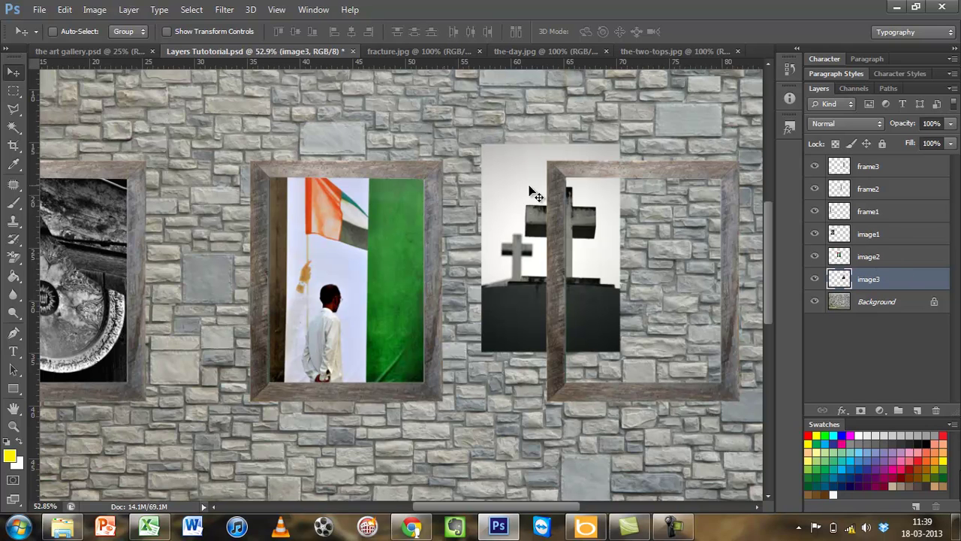
# Step: Move the crosses photo into the right frame and scale it to about 123%
pyautogui.moveTo(516, 169); pyautogui.dragTo(593, 204)
pyautogui.hotkey('ctrl', 't')
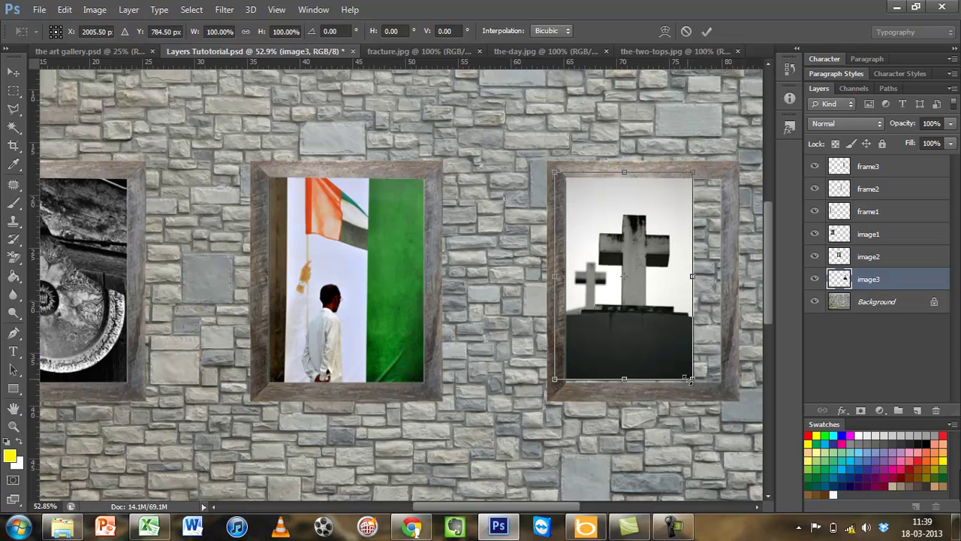
pyautogui.moveTo(689, 382); pyautogui.dragTo(725, 426)
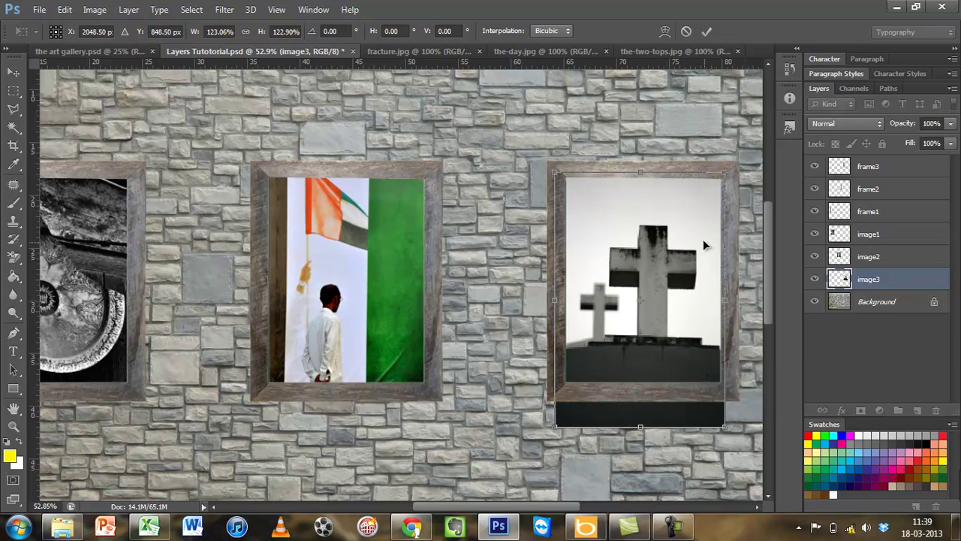
pyautogui.moveTo(703, 239); pyautogui.dragTo(706, 212)
pyautogui.click(707, 32)
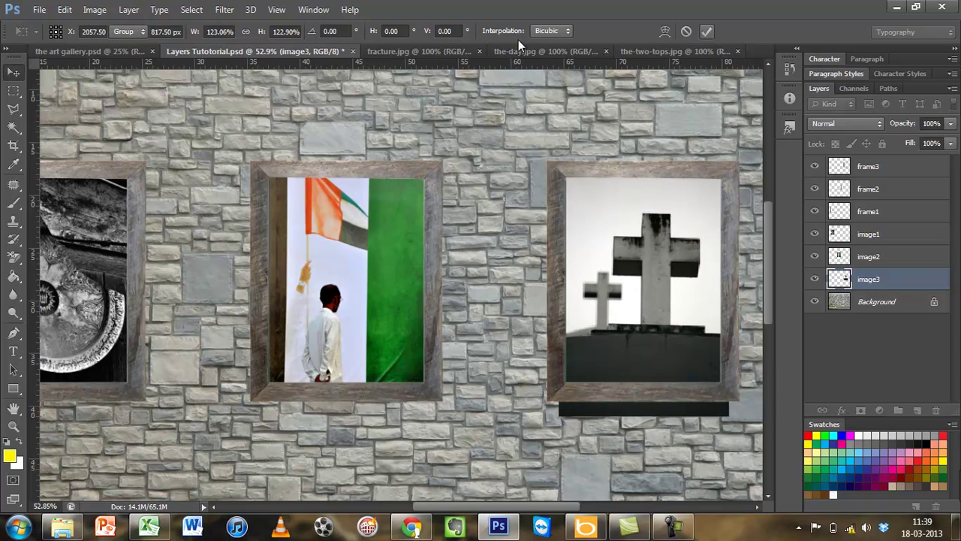
# Step: Delete the strip of crosses photo below the right frame, fit the view, and deselect
pyautogui.press('m')
pyautogui.moveTo(649, 429); pyautogui.dragTo(521, 393)
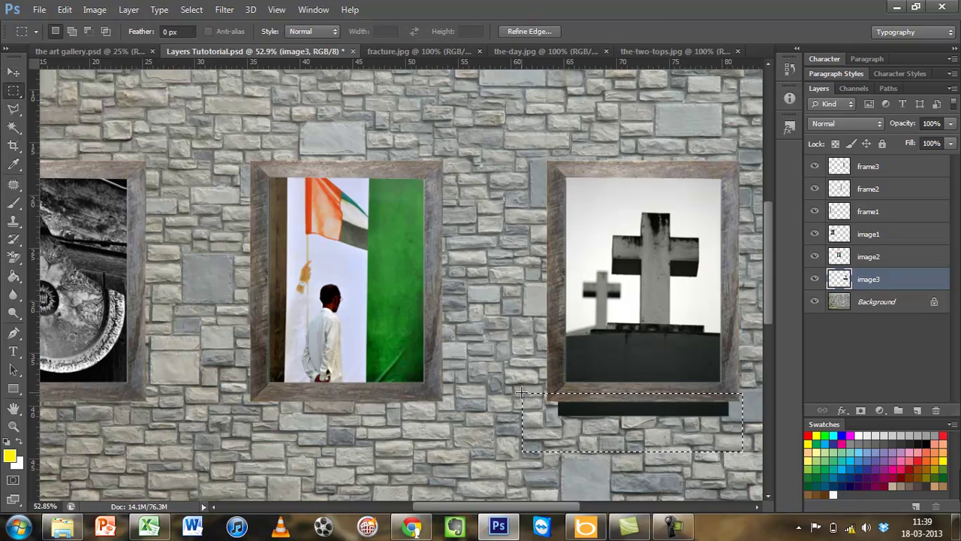
pyautogui.press('Delete')
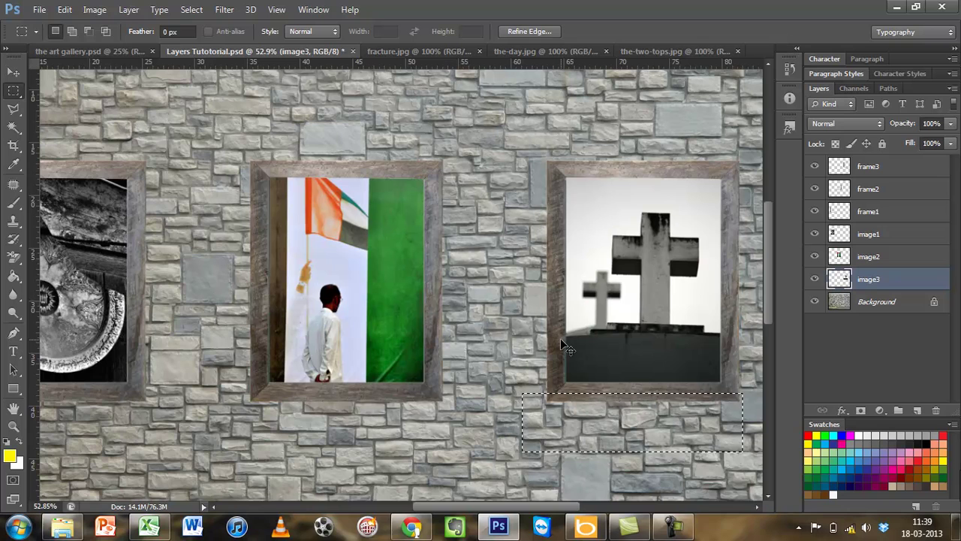
pyautogui.hotkey('ctrl', '0')
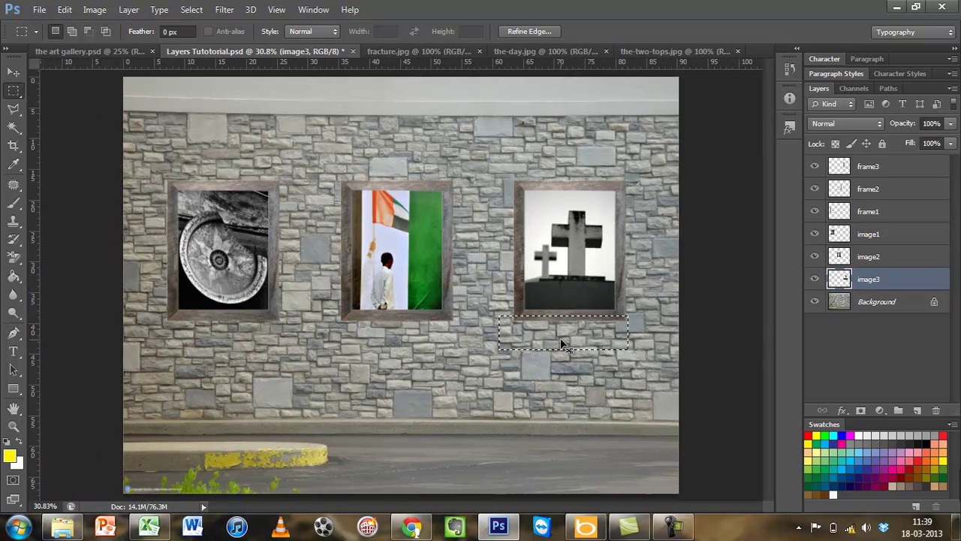
pyautogui.hotkey('ctrl', 'd')
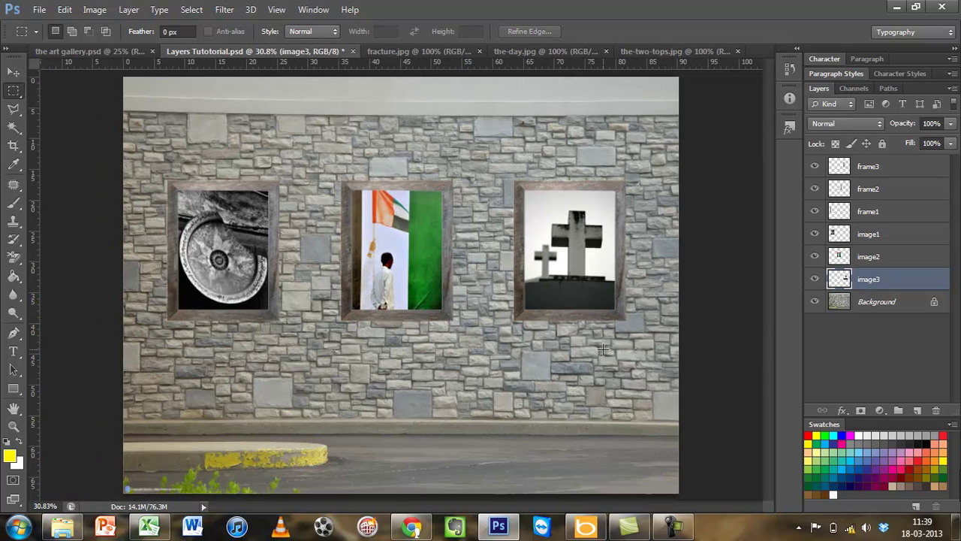